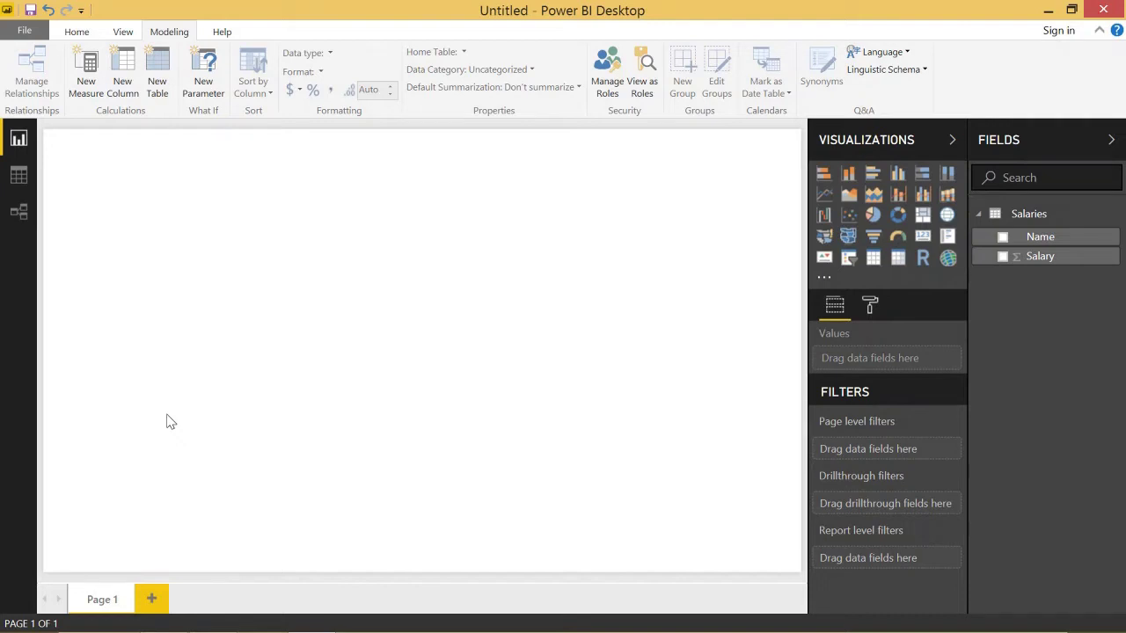
Step: Switch to Data view to show the Salaries table's six names and salaries (30000–150000)
left_click(19, 178)
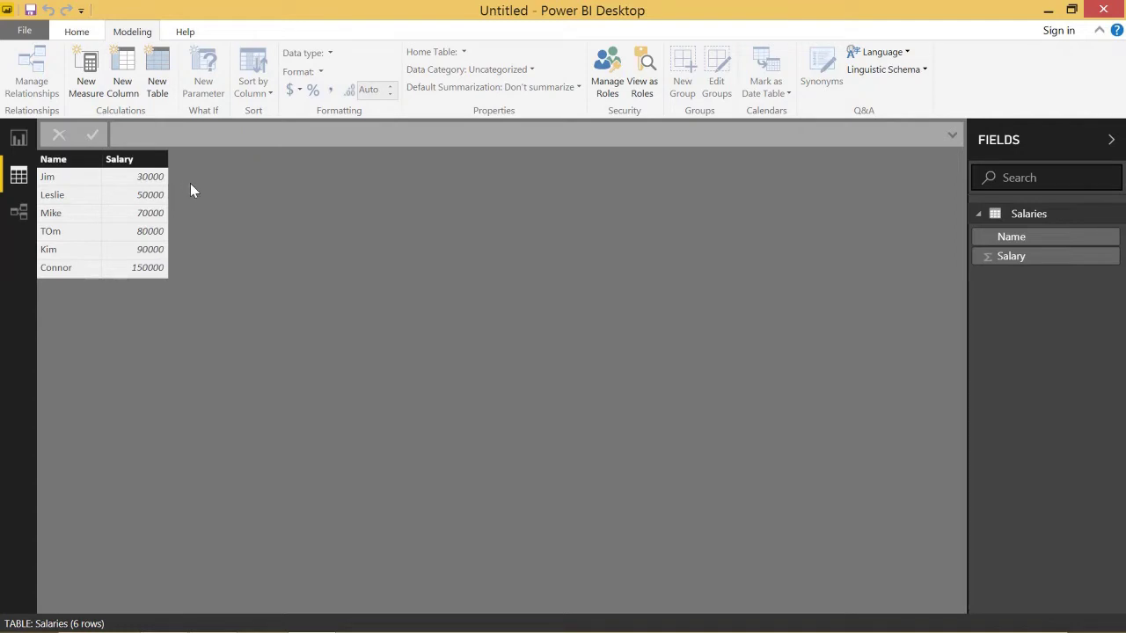
Step: Add a Table visual to the report page containing the Name and Salary fields
left_click(22, 139)
left_click(873, 258)
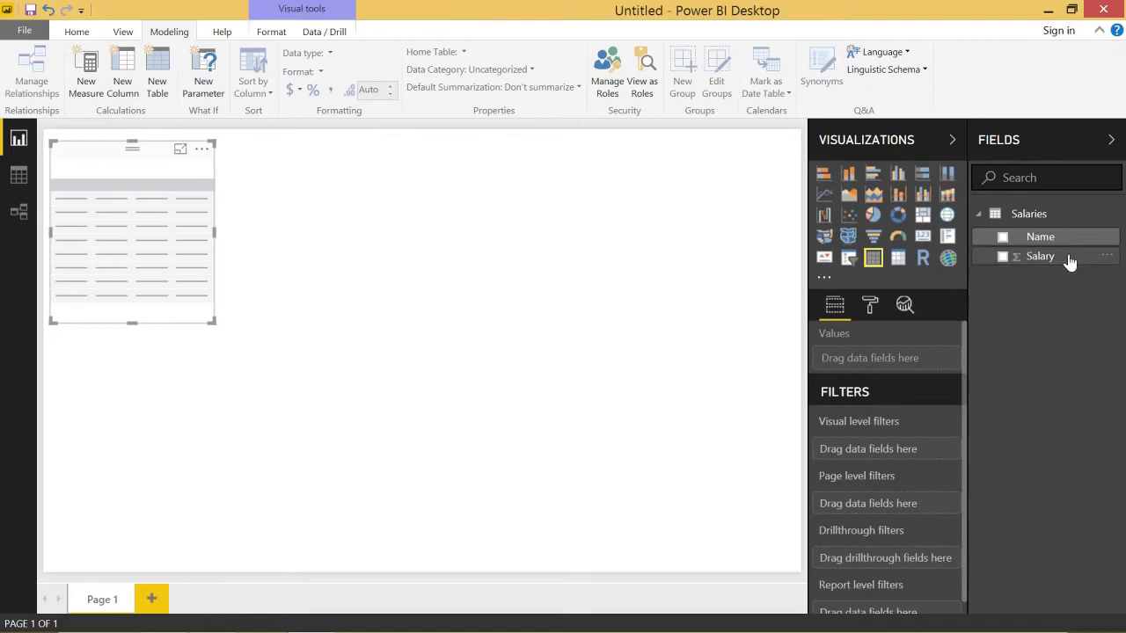
left_click_drag(1055, 237, 885, 362)
left_click_drag(991, 272, 834, 379)
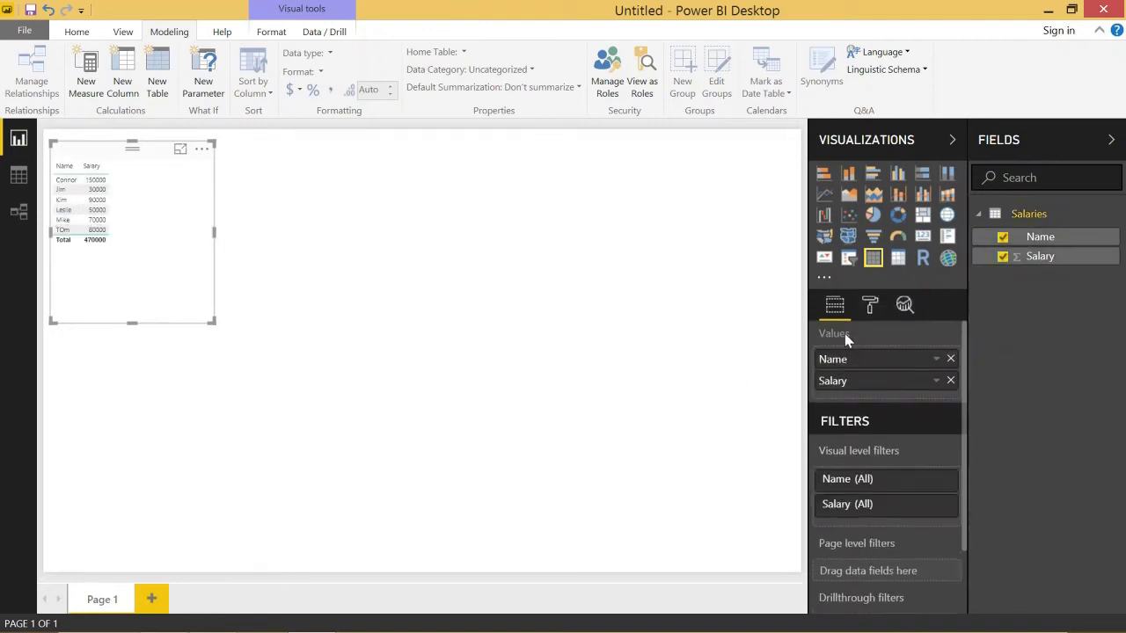
Step: Set the table's column header text size to 16 and values text size to 14
left_click(869, 306)
left_click(894, 468)
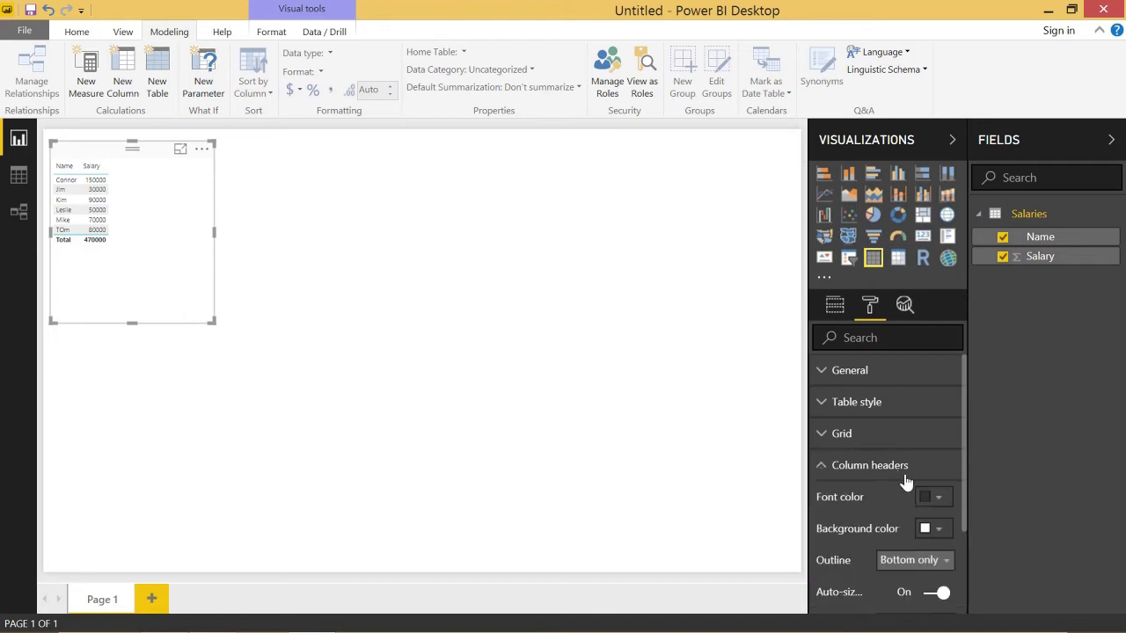
scroll(931, 499, "down", 2)
scroll(930, 500, "down", 1)
left_click(920, 484)
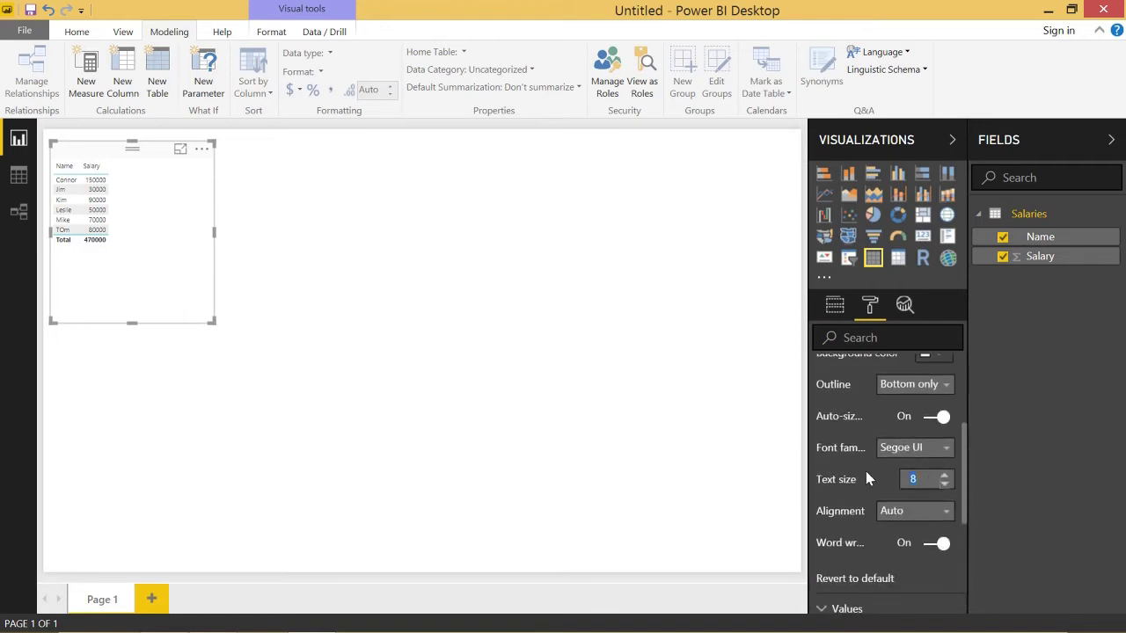
type("16")
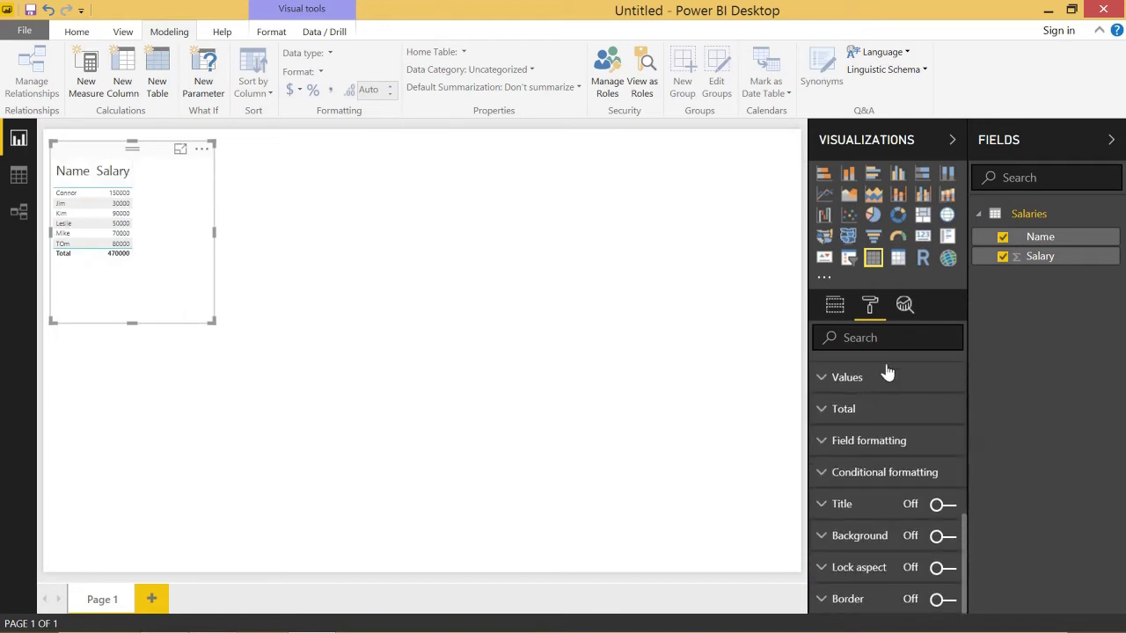
left_click(887, 376)
scroll(932, 503, "down", 2)
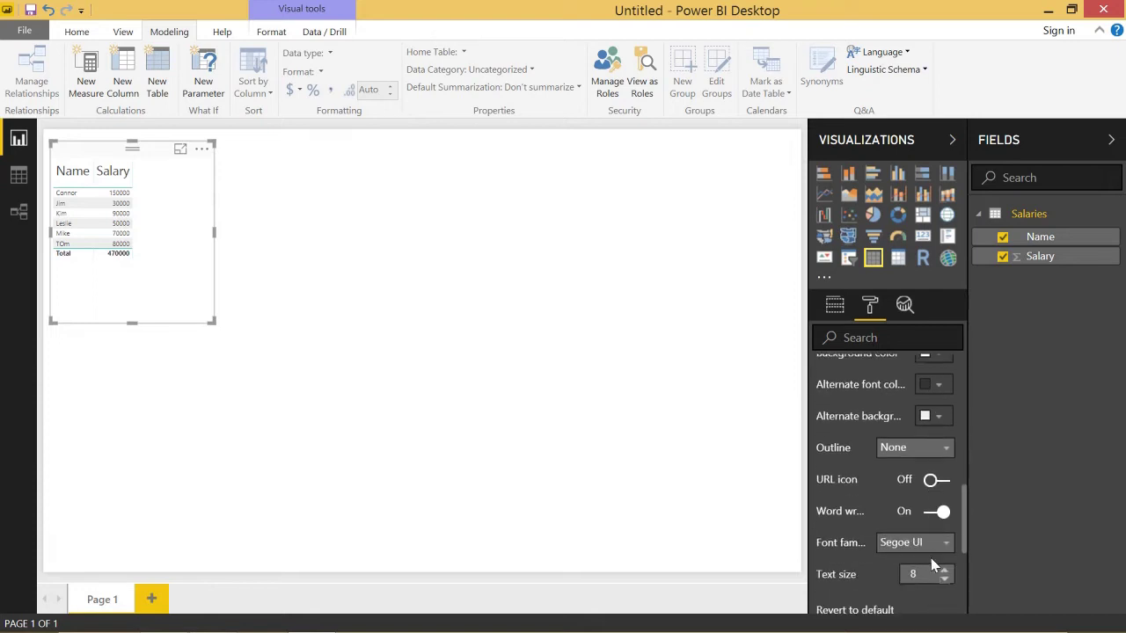
type("14")
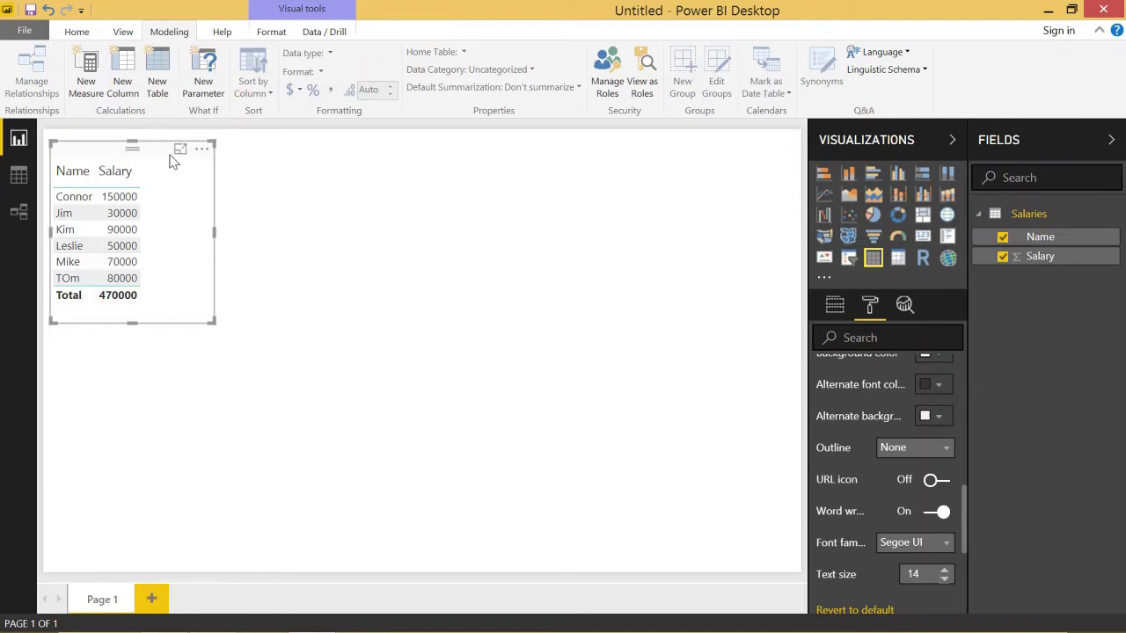
Step: Position and enlarge the table, sorting its rows by Salary ascending
left_click_drag(171, 160, 408, 251)
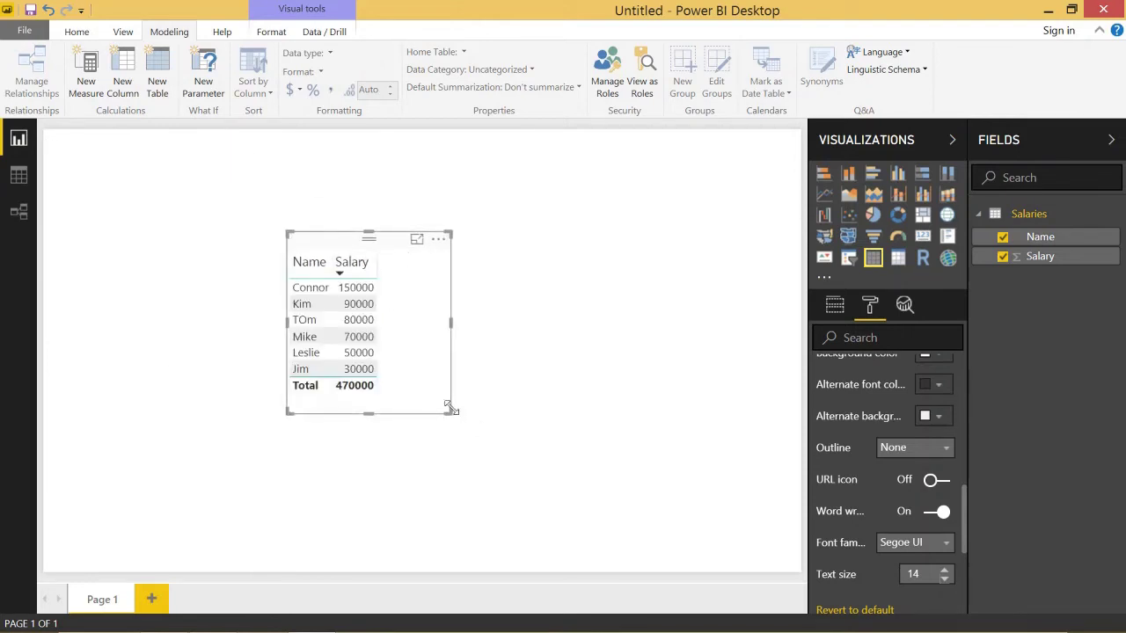
left_click(351, 263)
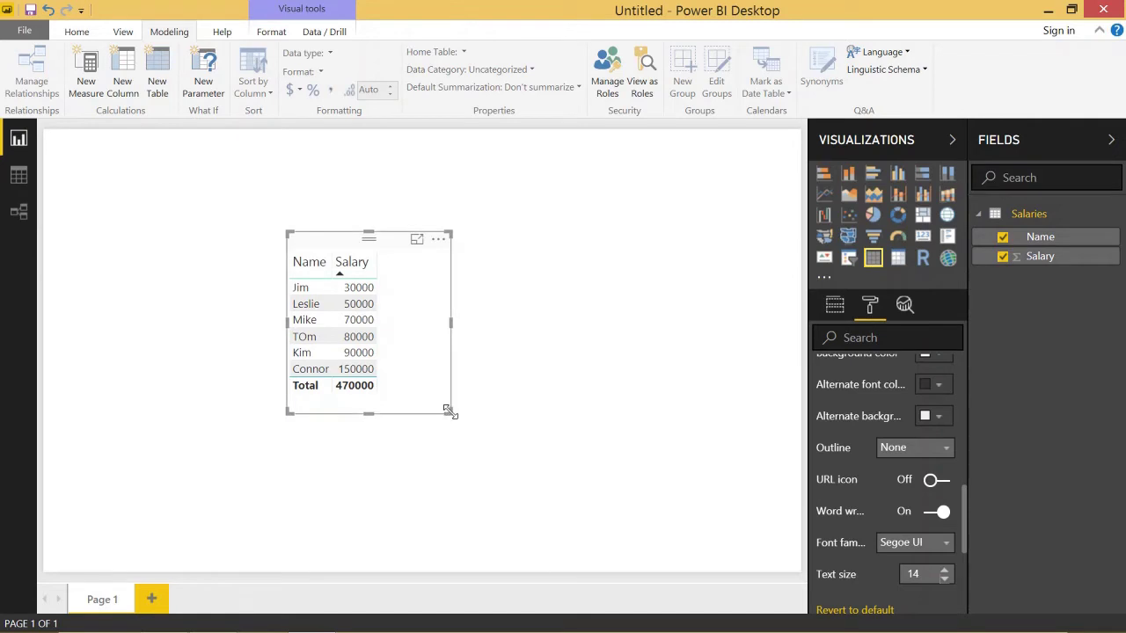
left_click_drag(448, 414, 590, 494)
left_click_drag(428, 234, 411, 205)
Step: Create a new measure in the Salaries table named IfMeasure
right_click(1045, 257)
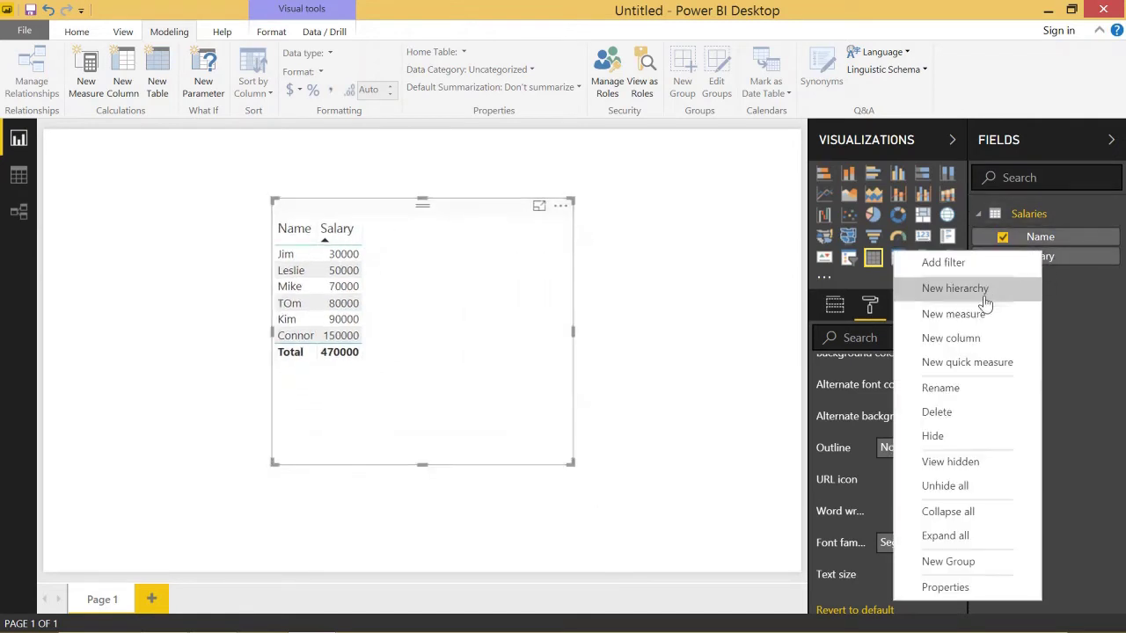
left_click(954, 314)
type("If")
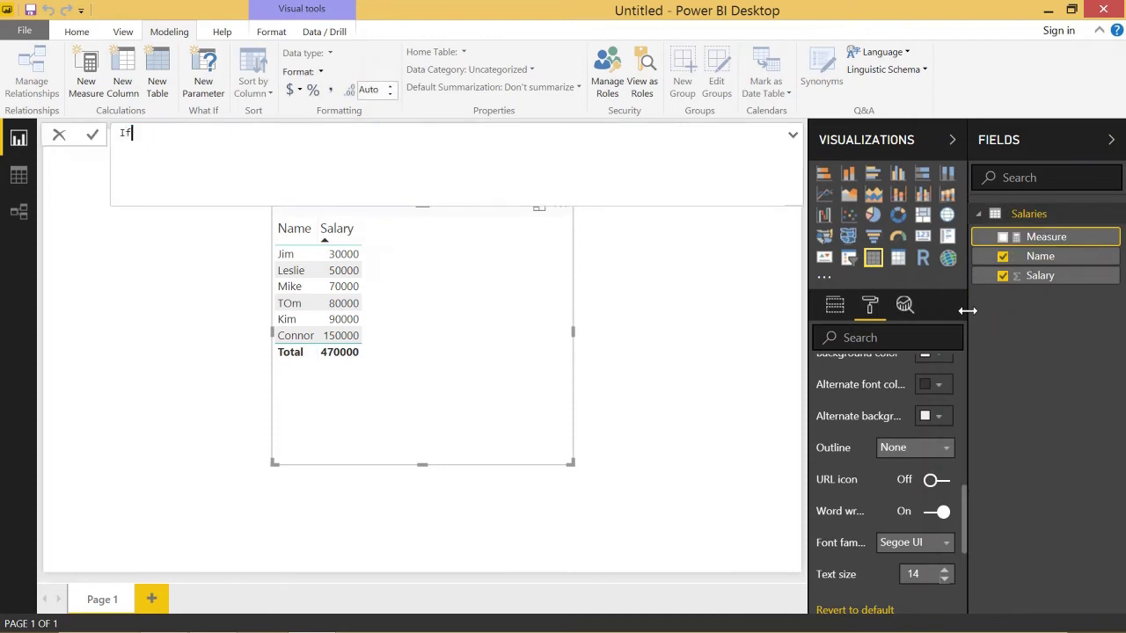
type("Measure =")
key("shift+Return")
Step: Define IfMeasure as IF(SUM(Salaries[Salary]) <= 50000, 1) and commit it
type("I")
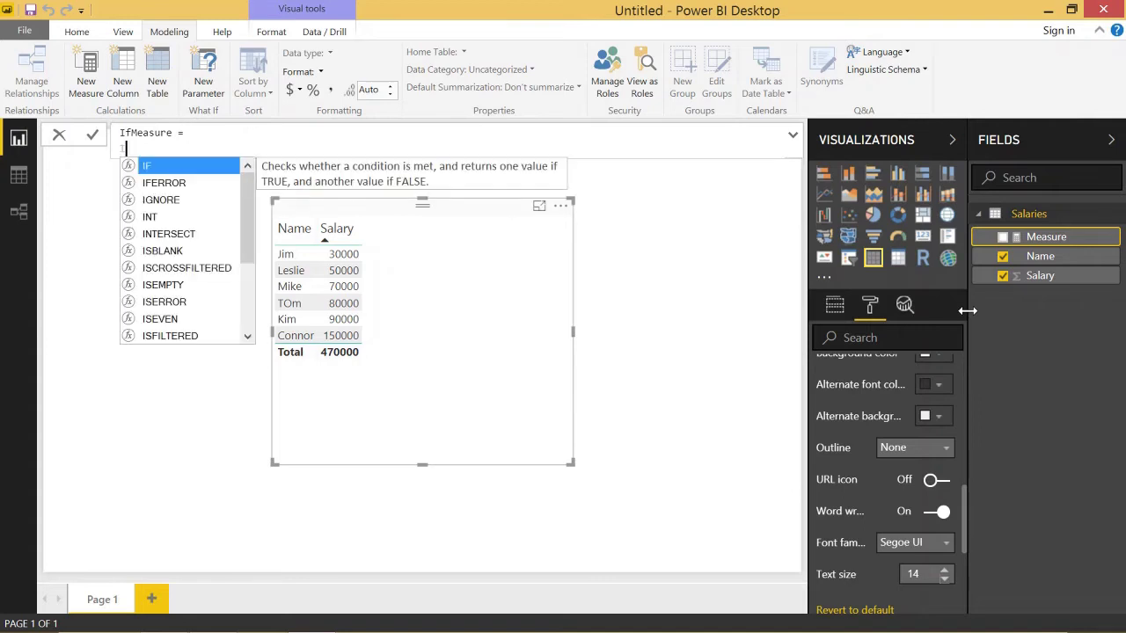
type("F(")
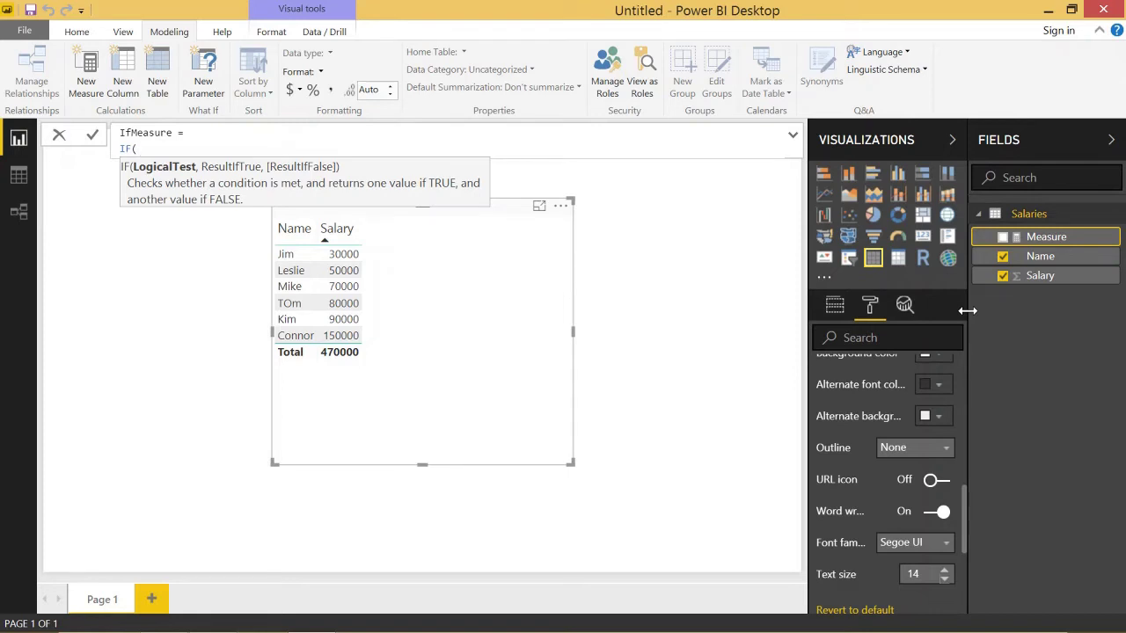
key("shift+Return")
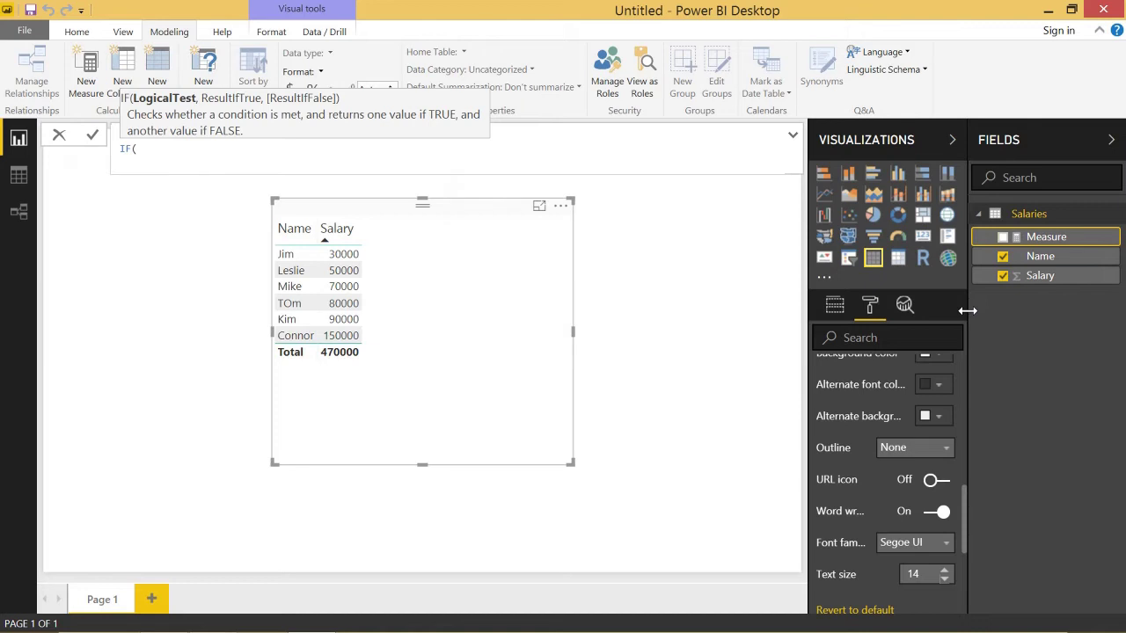
type("sum(sal")
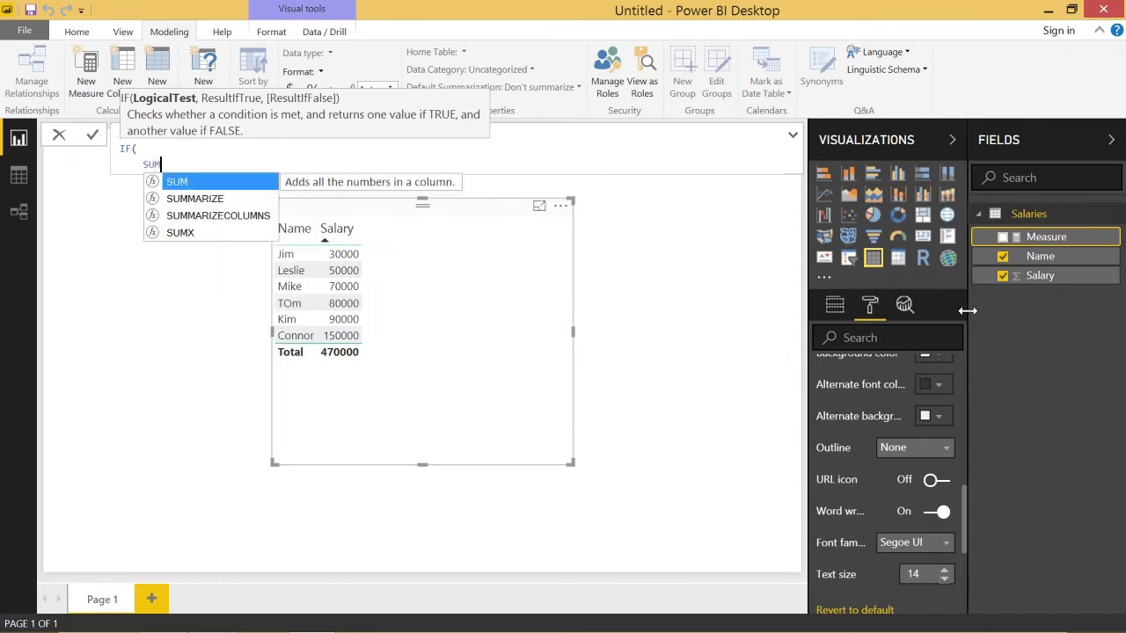
key("Down")
key("Down")
key("Tab")
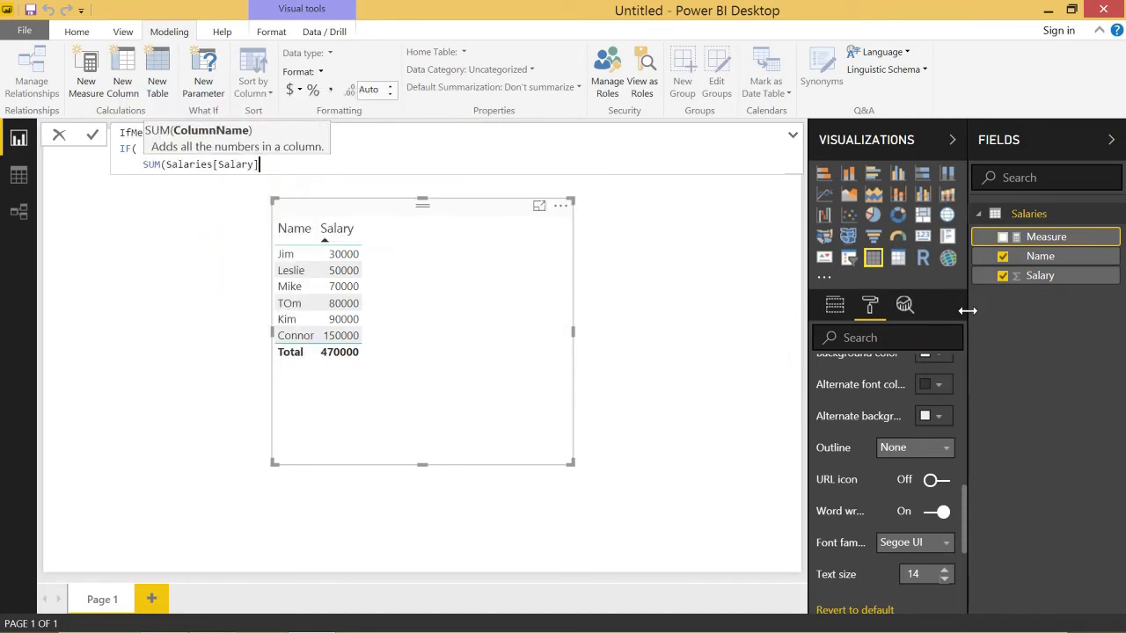
type(") <= ")
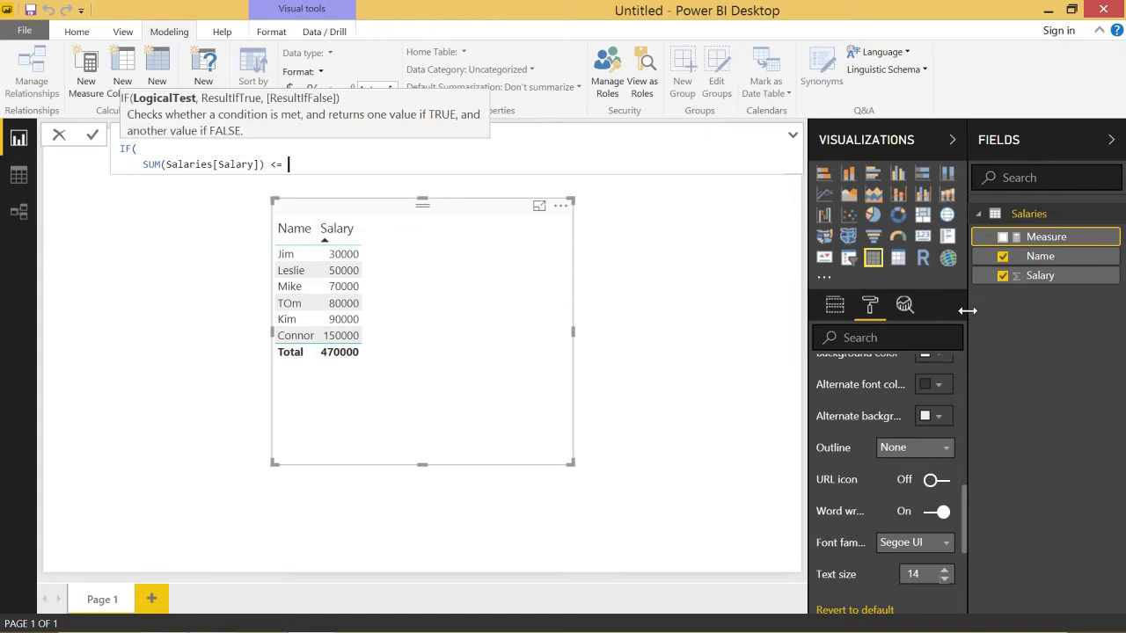
type("50000,")
key("shift+Return")
type("1")
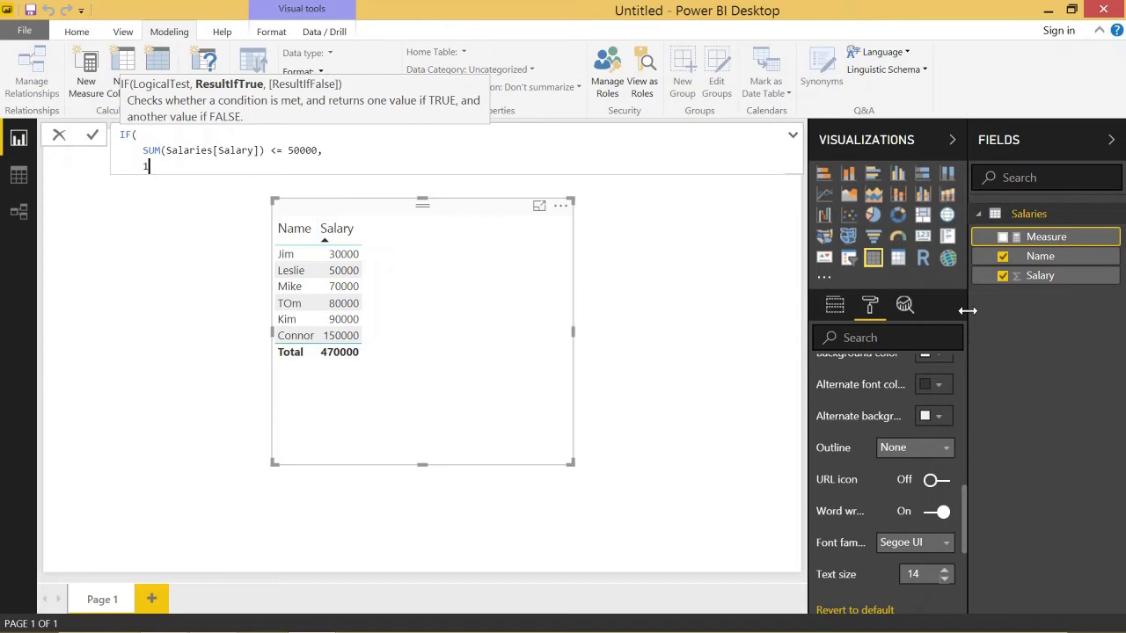
key("shift+Return")
type(")")
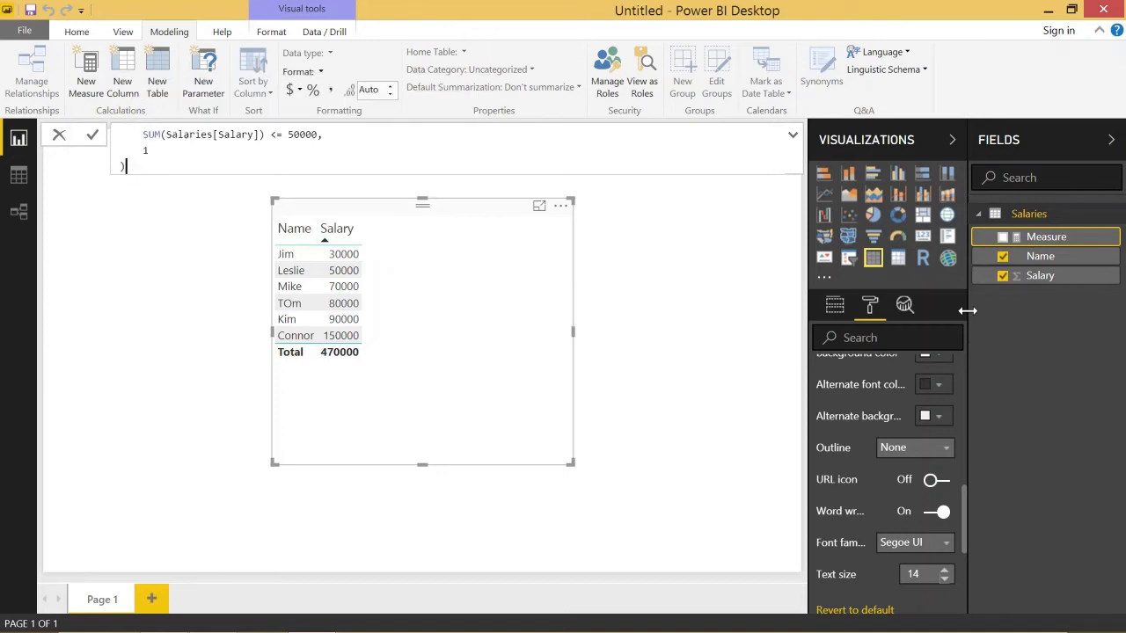
key("Return")
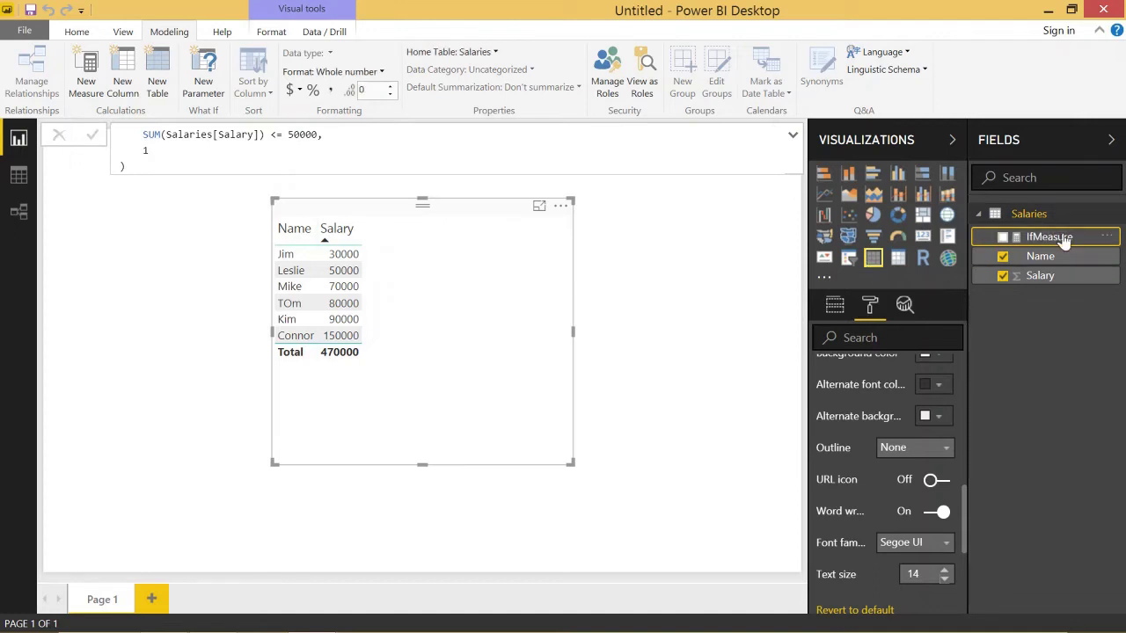
Step: Add IfMeasure as a table column and expand the formula bar to show its full formula
left_click_drag(1056, 238, 452, 322)
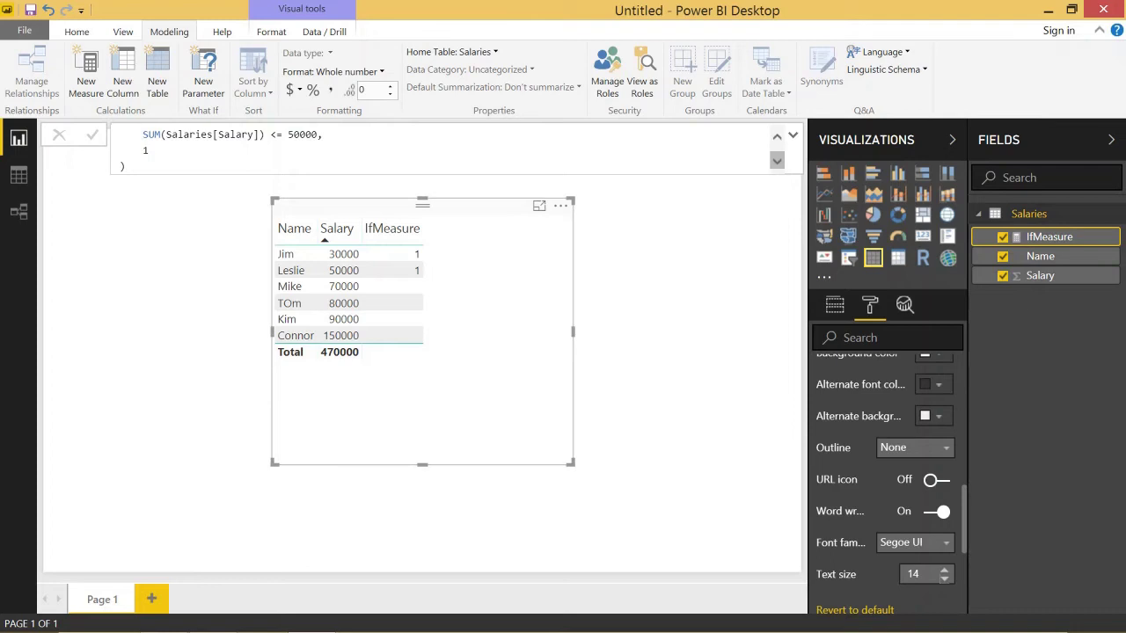
left_click(148, 150)
scroll(149, 150, "up", 2)
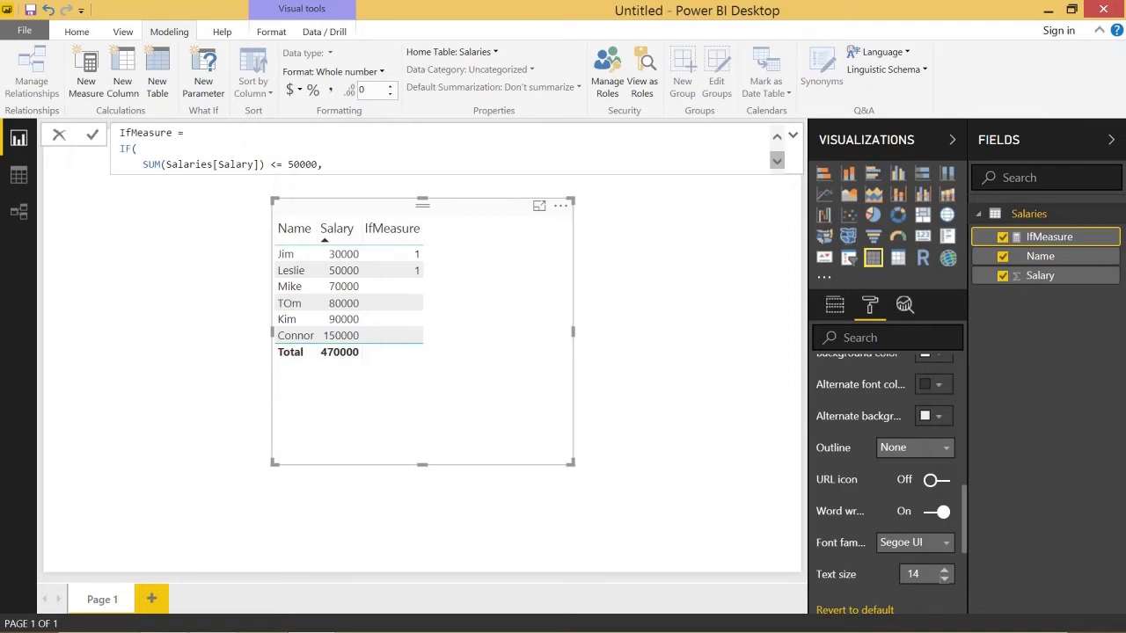
left_click(791, 137)
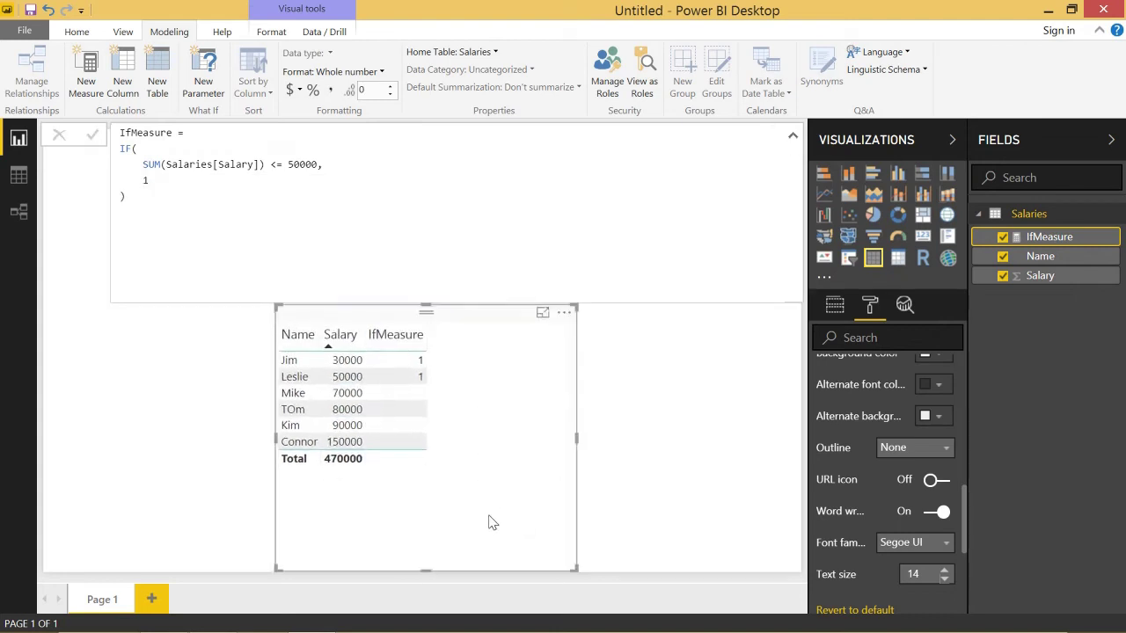
left_click(487, 520)
Step: Give IfMeasure a false result of 2, then select its true-result value 1 for editing
left_click(151, 181)
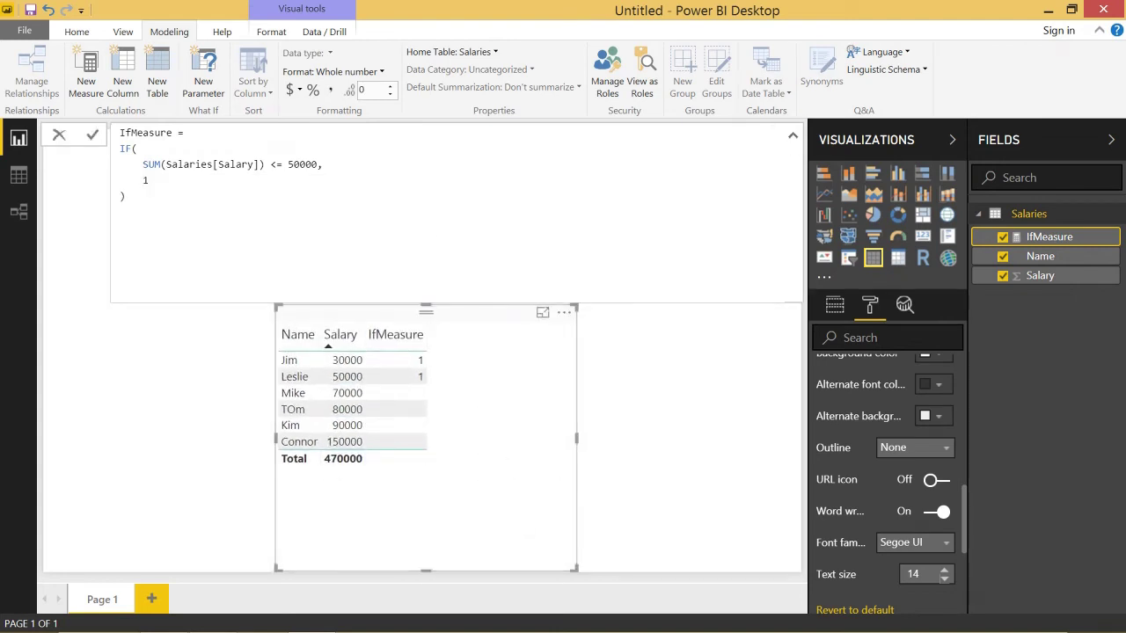
type(",")
key("shift+Return")
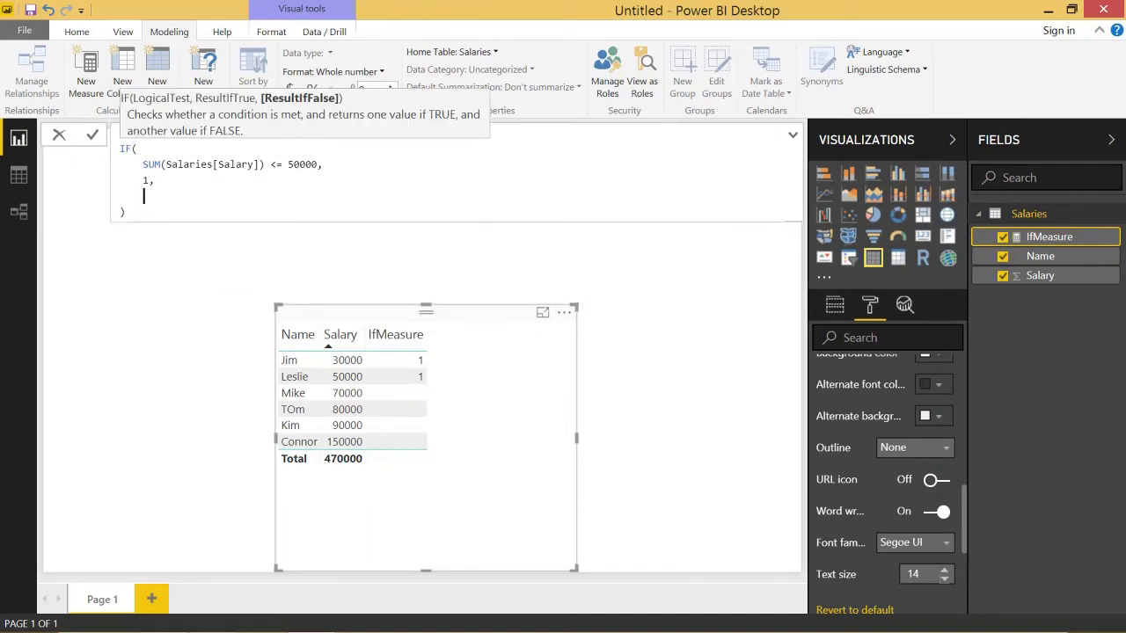
type("2")
key("Return")
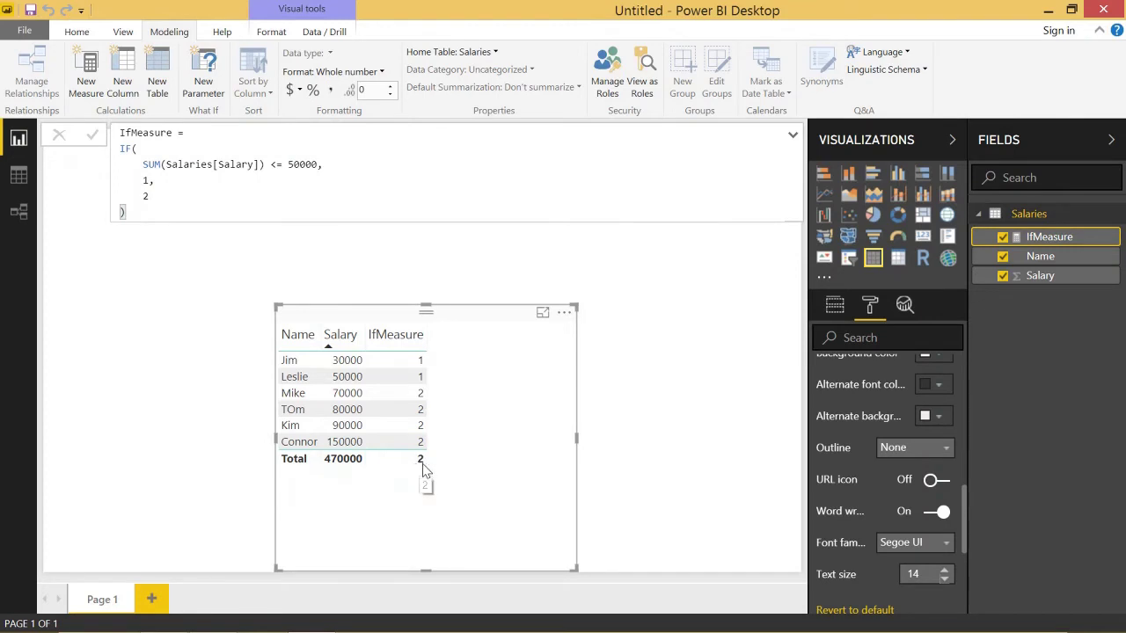
left_click(150, 195)
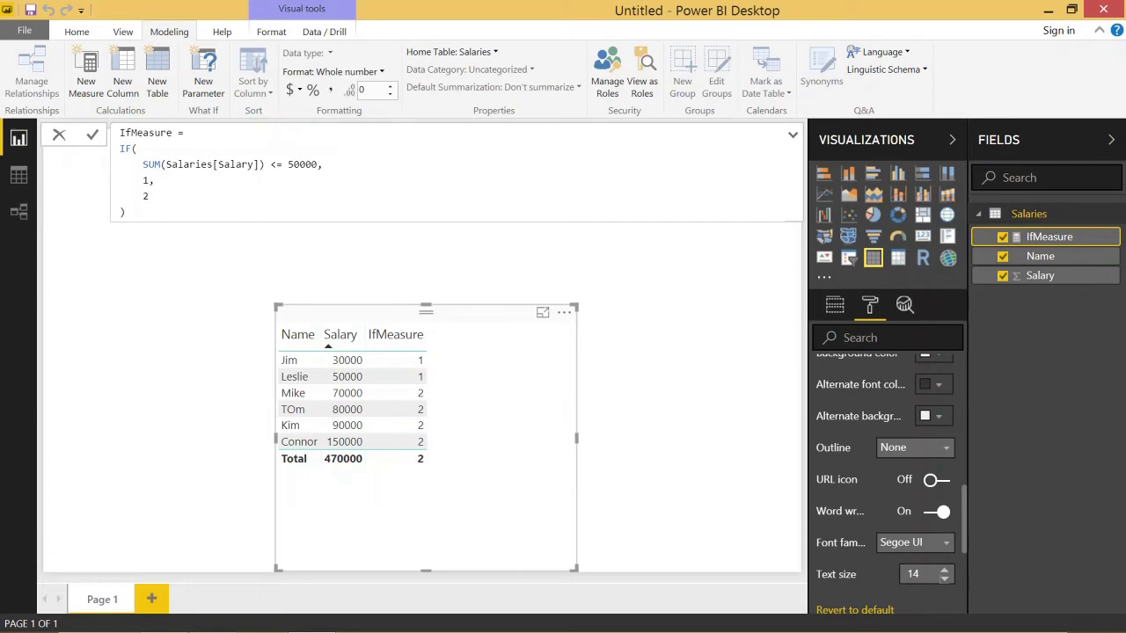
left_click_drag(142, 181, 149, 181)
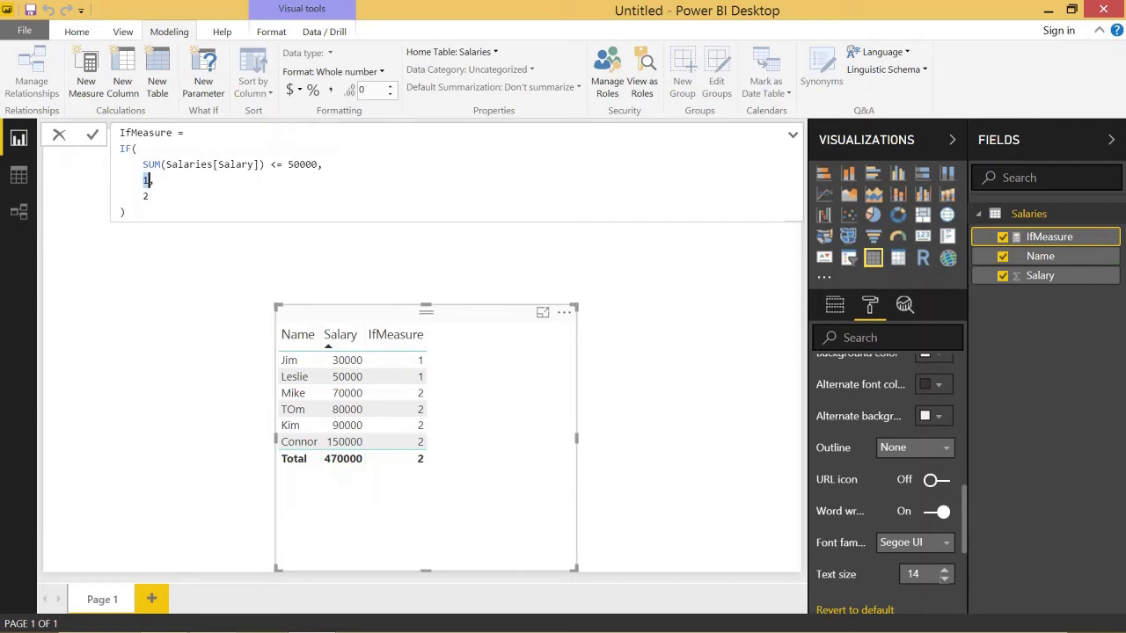
Step: Replace the false result 2 with a nested IF on SUM(Salaries[Salary])
left_click(149, 196)
key("BackSpace")
type("IF(")
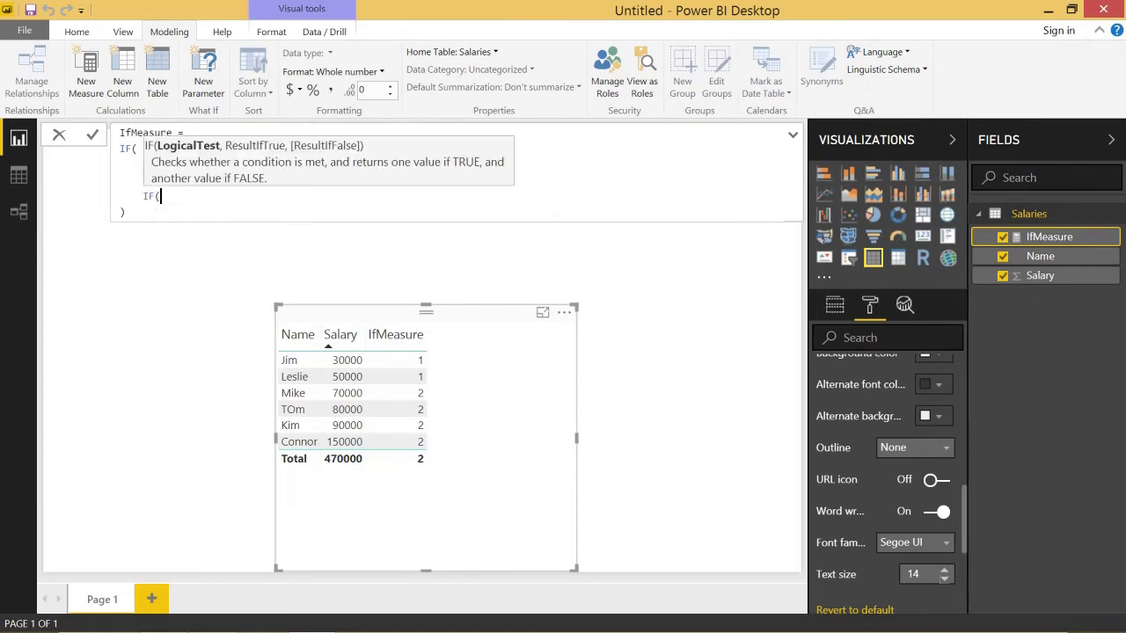
key("shift+Return")
type("Sal")
key("BackSpace")
key("BackSpace")
key("BackSpace")
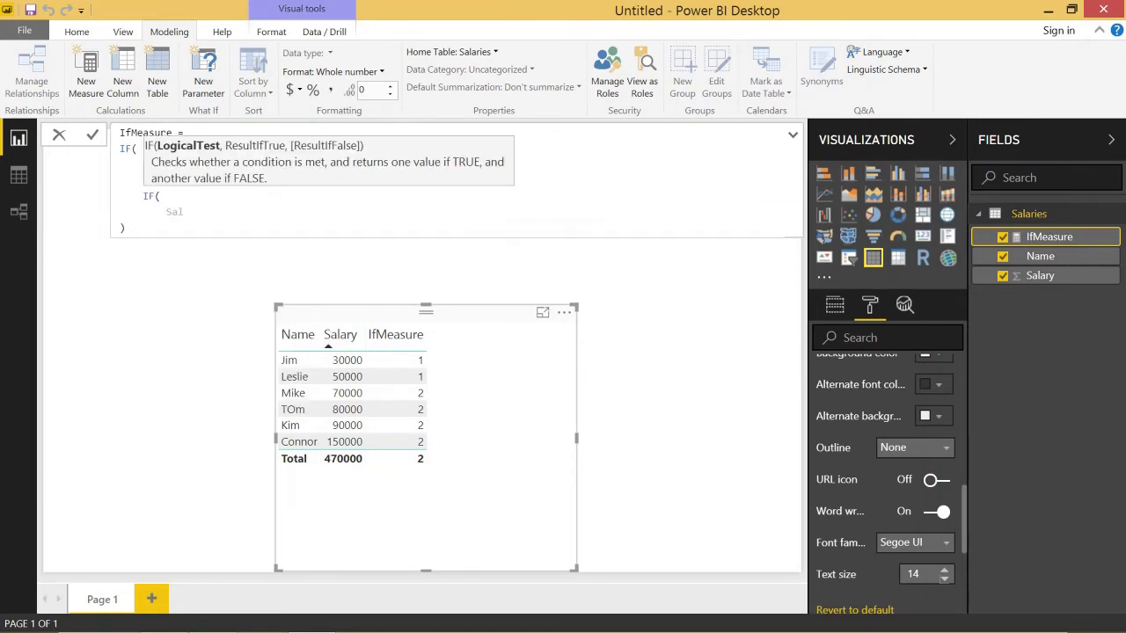
type("SUM(")
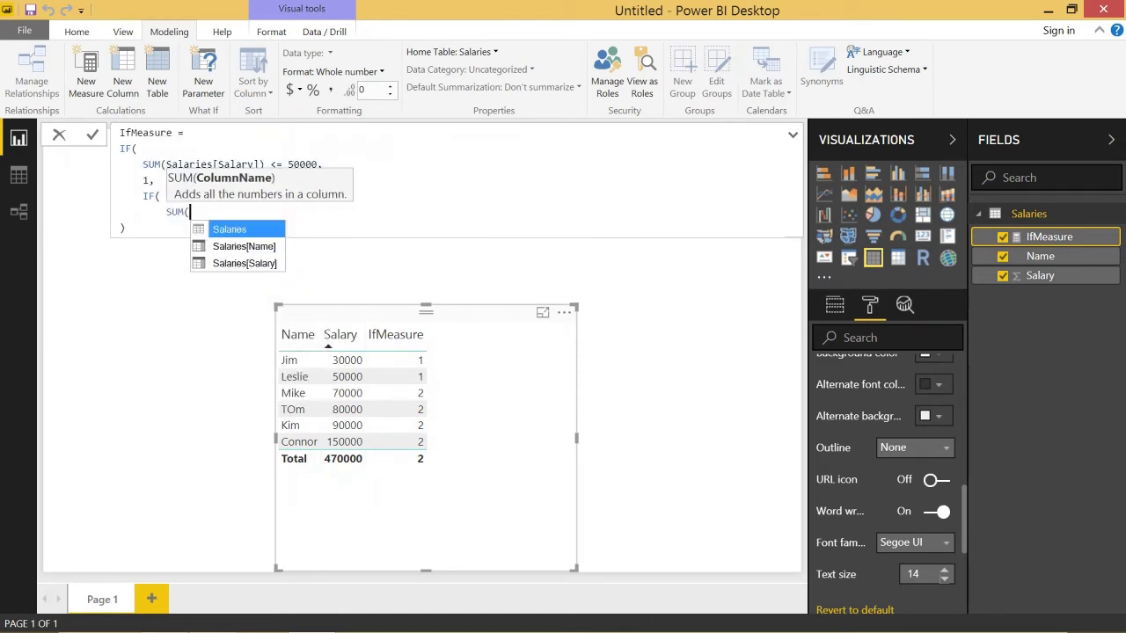
type("S")
key("Down")
key("Down")
key("Tab")
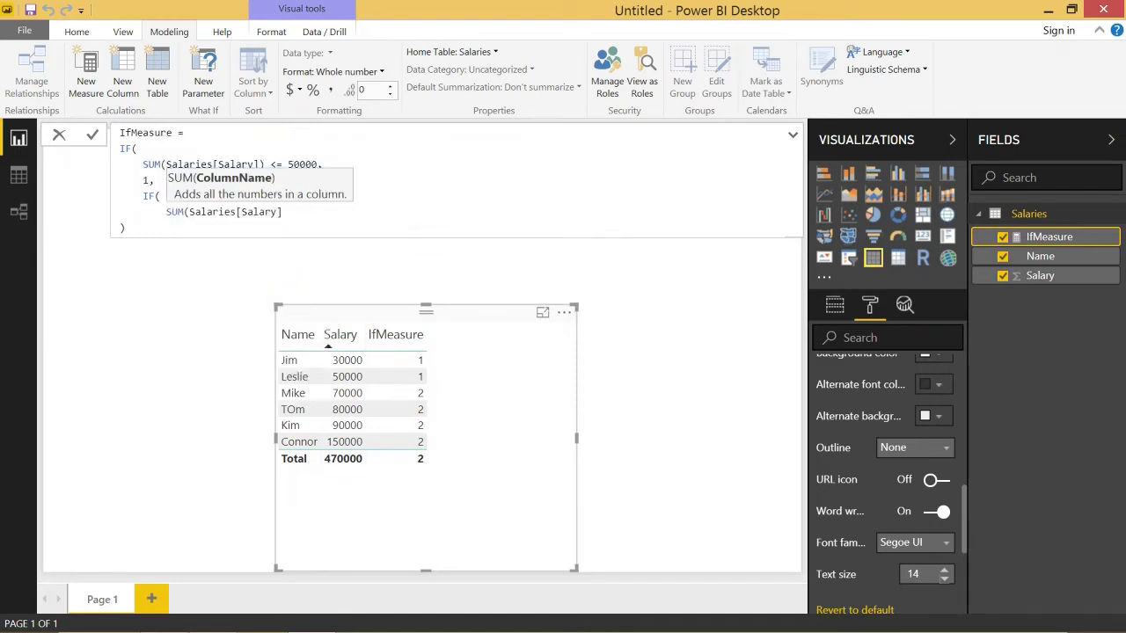
Step: Finish the nested IF with condition >= 90000, returning 2, else 3, and commit
type(") >= 9")
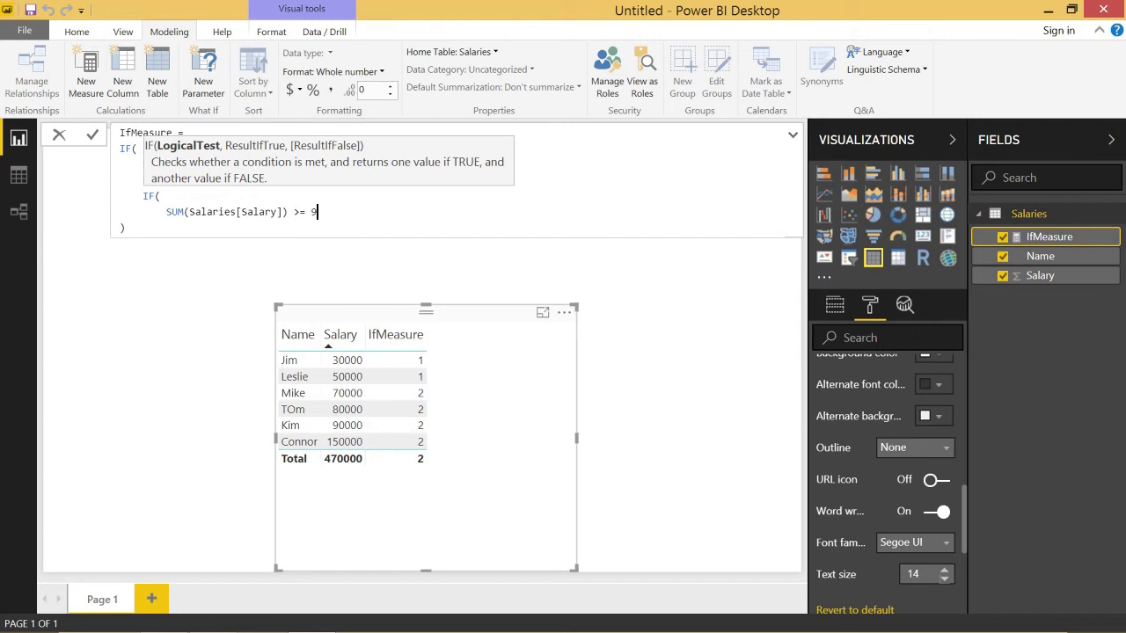
type("0000,")
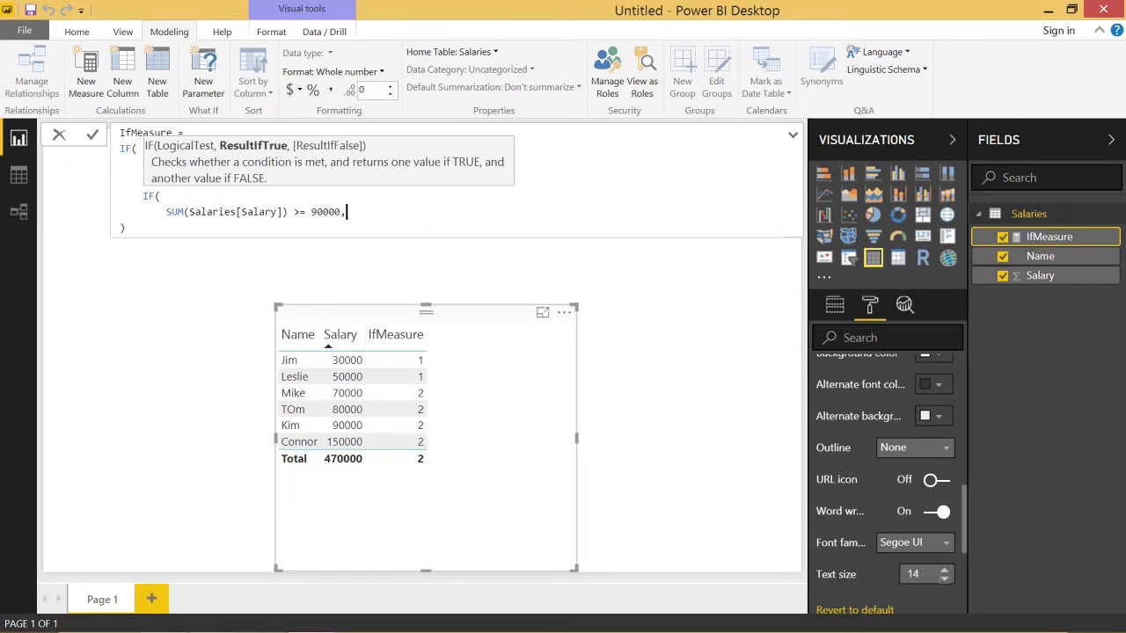
key("shift+Return")
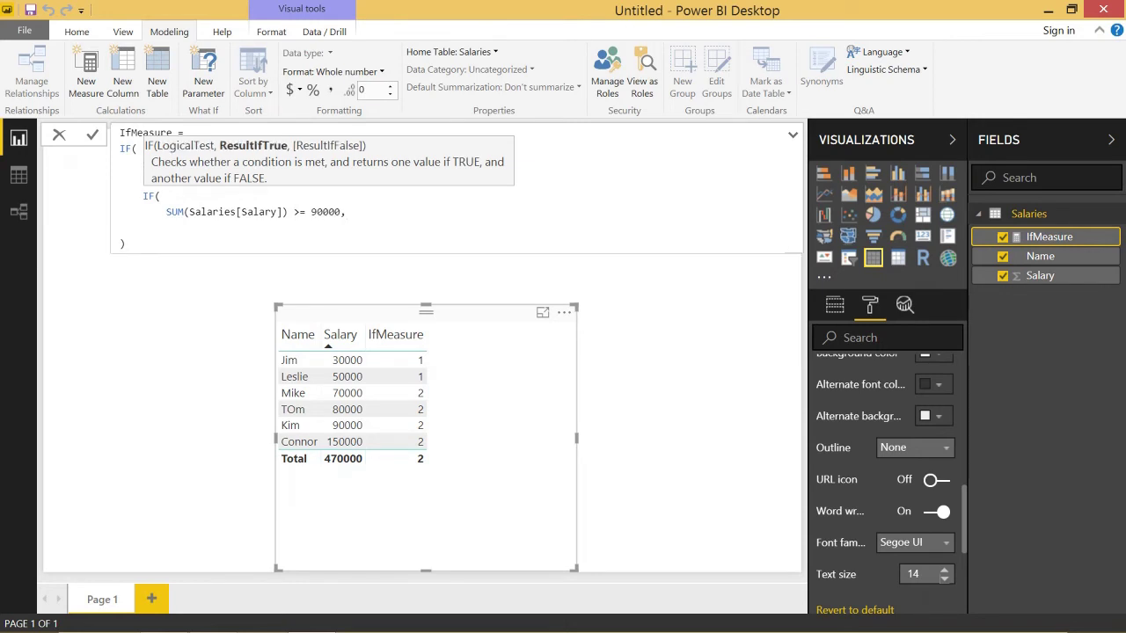
type("2,")
key("shift+Return")
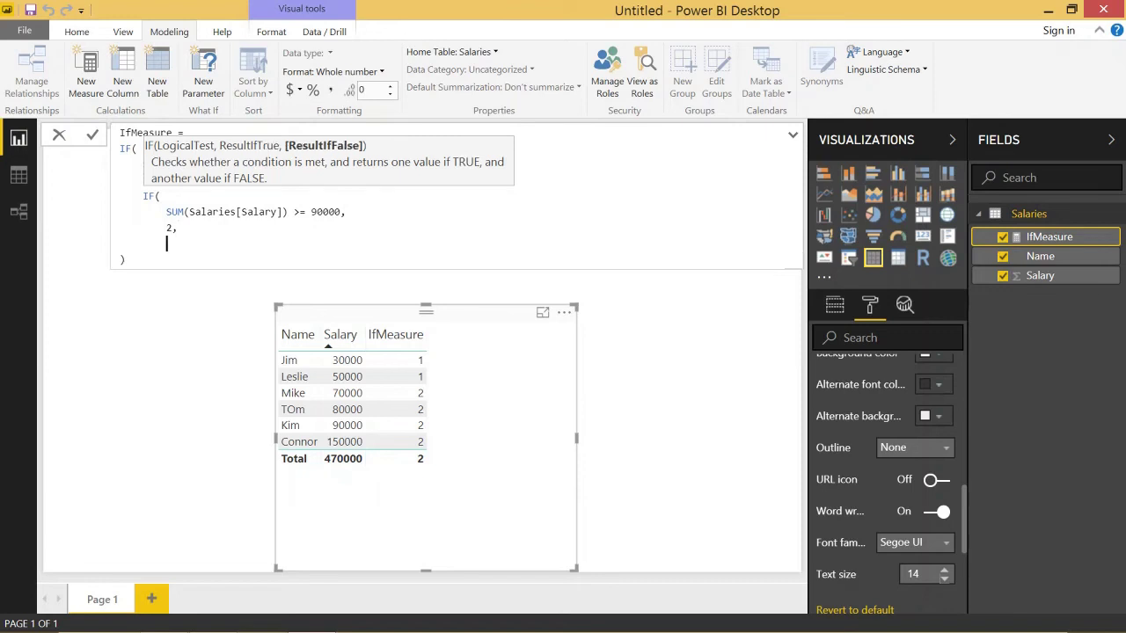
type("3")
key("shift+Return")
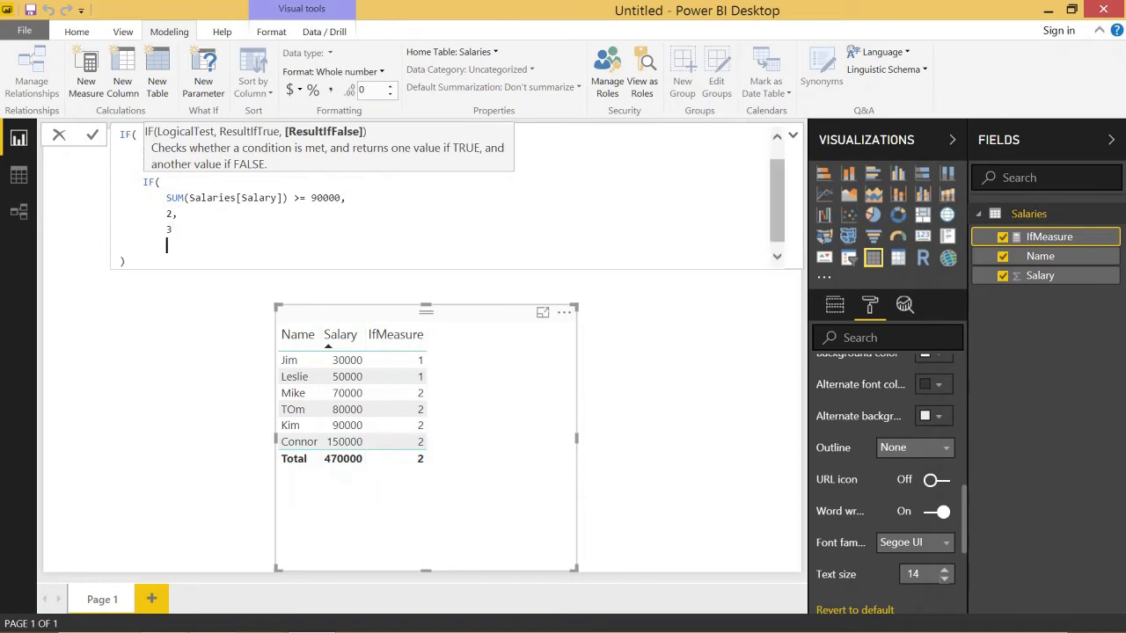
type(")")
key("Return")
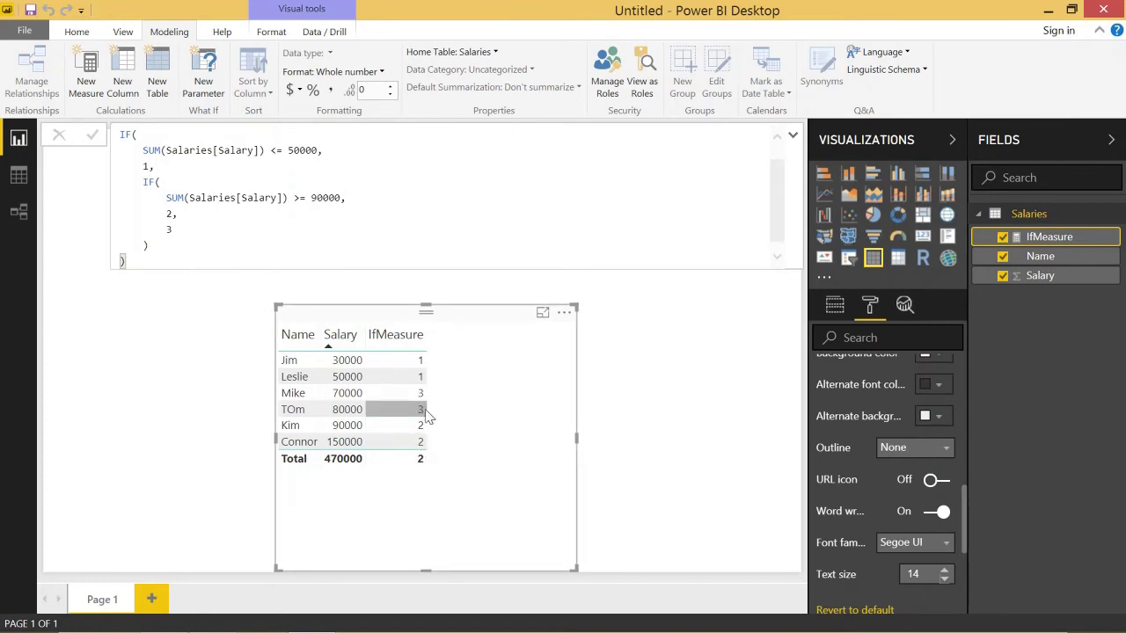
Step: Replace the fallback 3 with a third IF using FIRSTNONBLANK(Salaries[Name], ...)
left_click(173, 230)
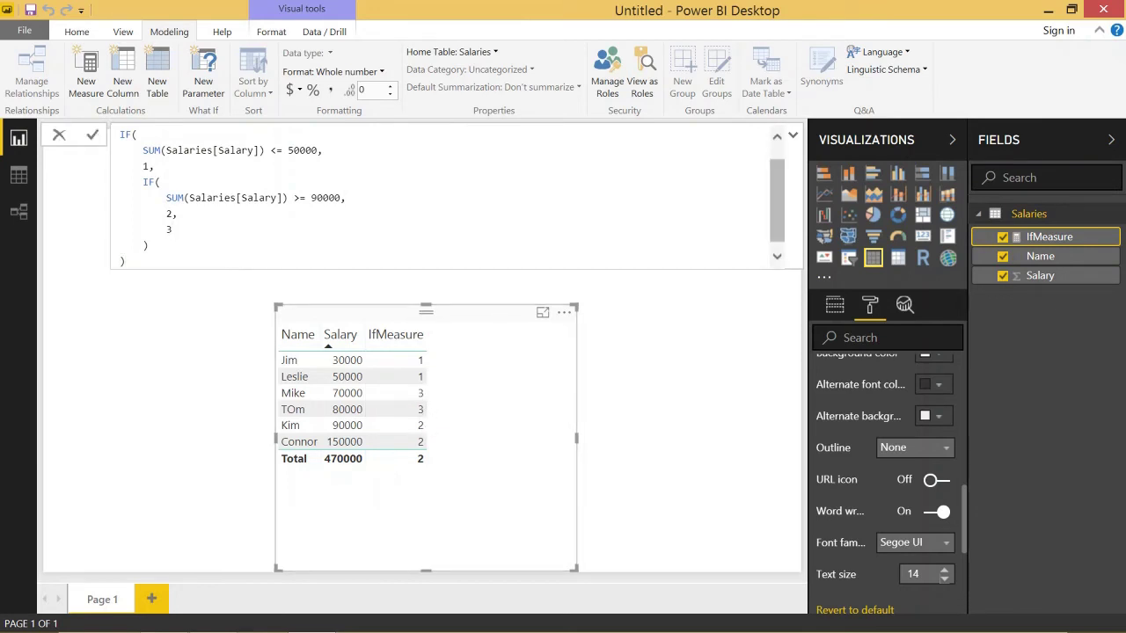
key("BackSpace")
type("IF(")
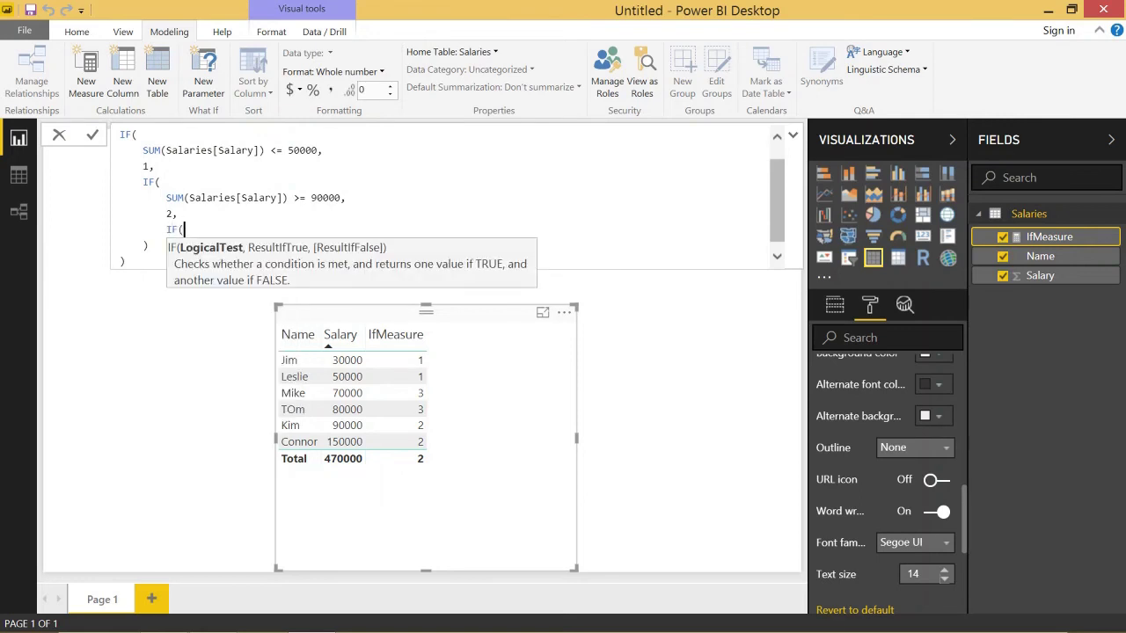
key("shift+Return")
type("SUM(")
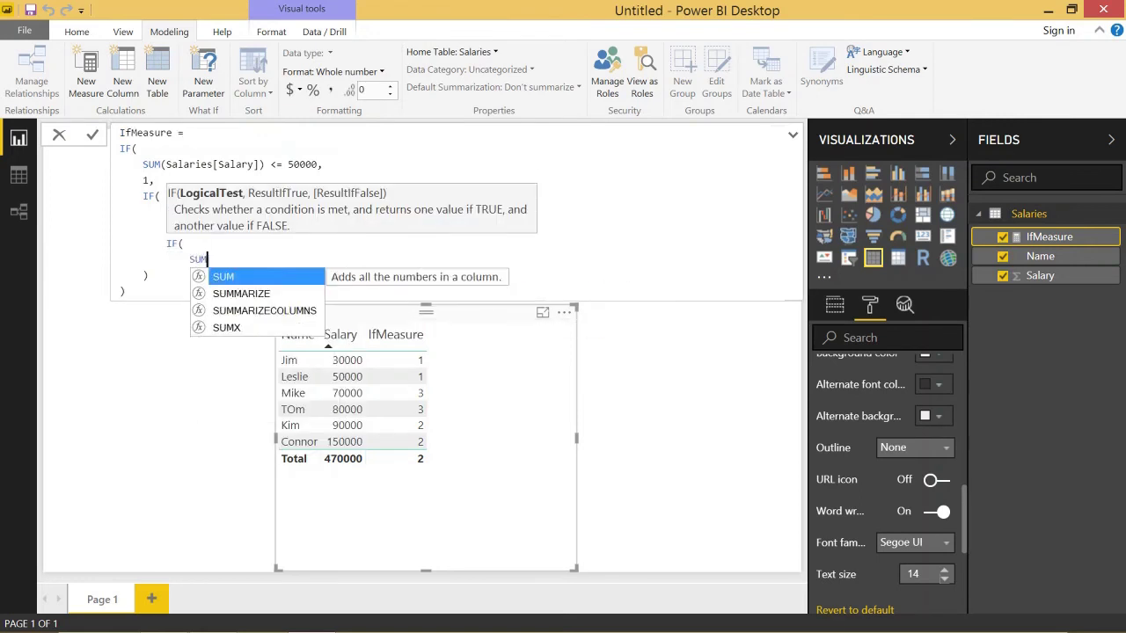
key("BackSpace")
key("BackSpace")
key("BackSpace")
key("BackSpace")
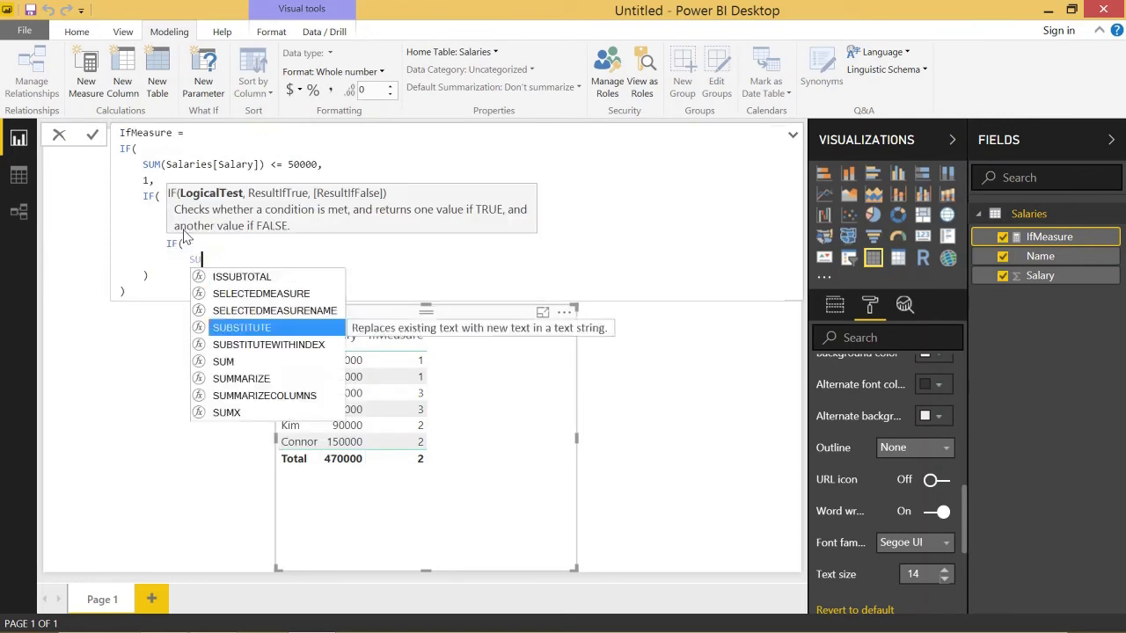
type("N")
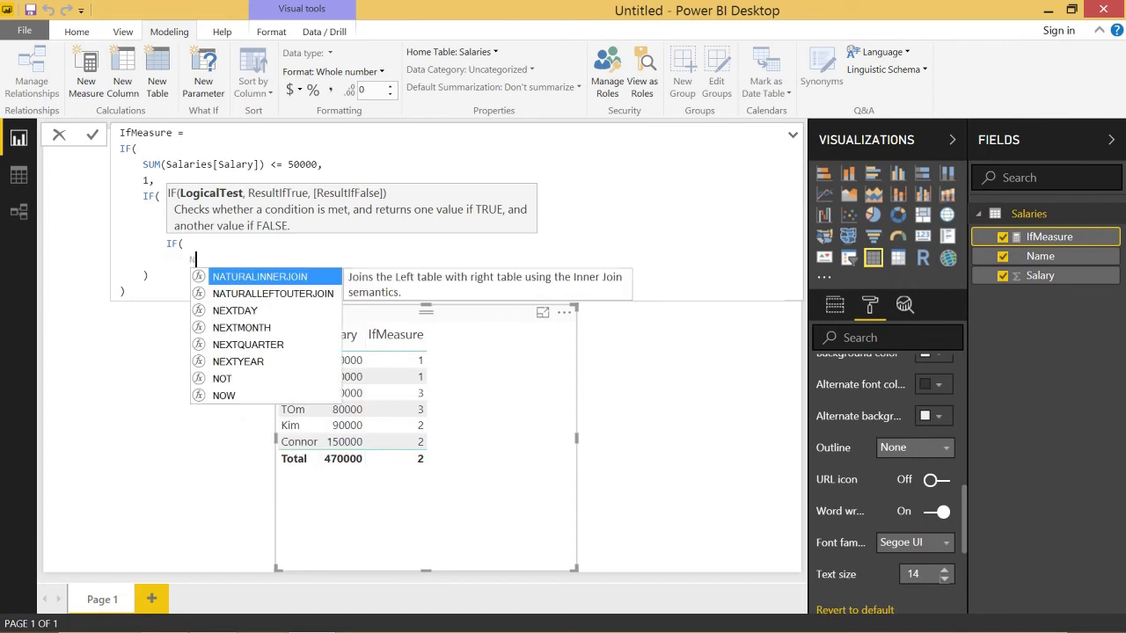
type("IRSTN")
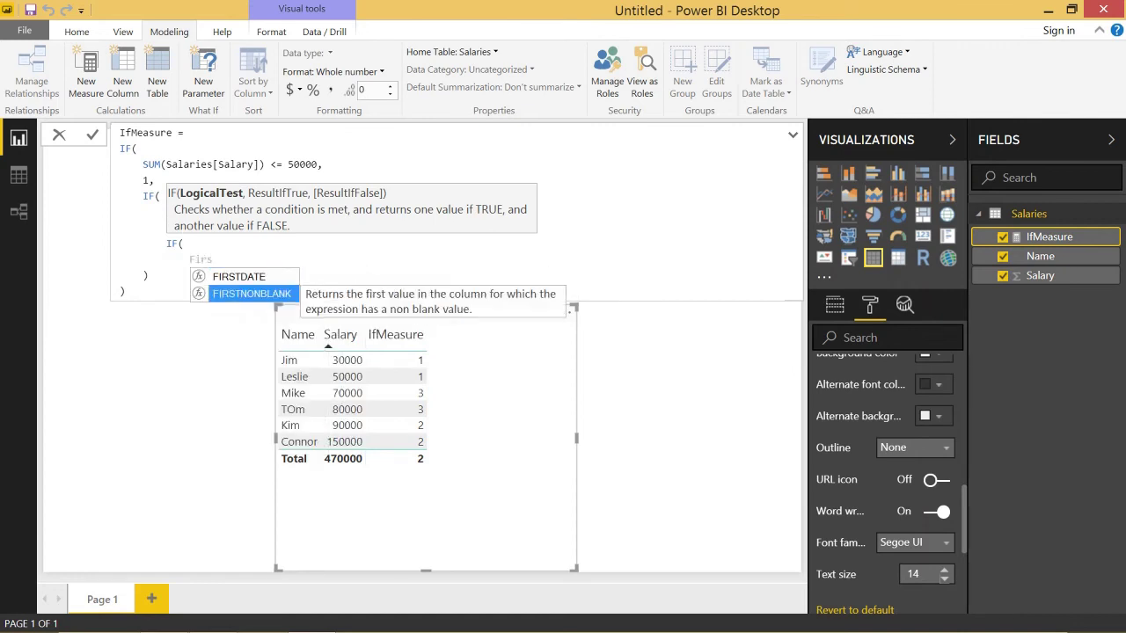
key("Tab")
type("Nam")
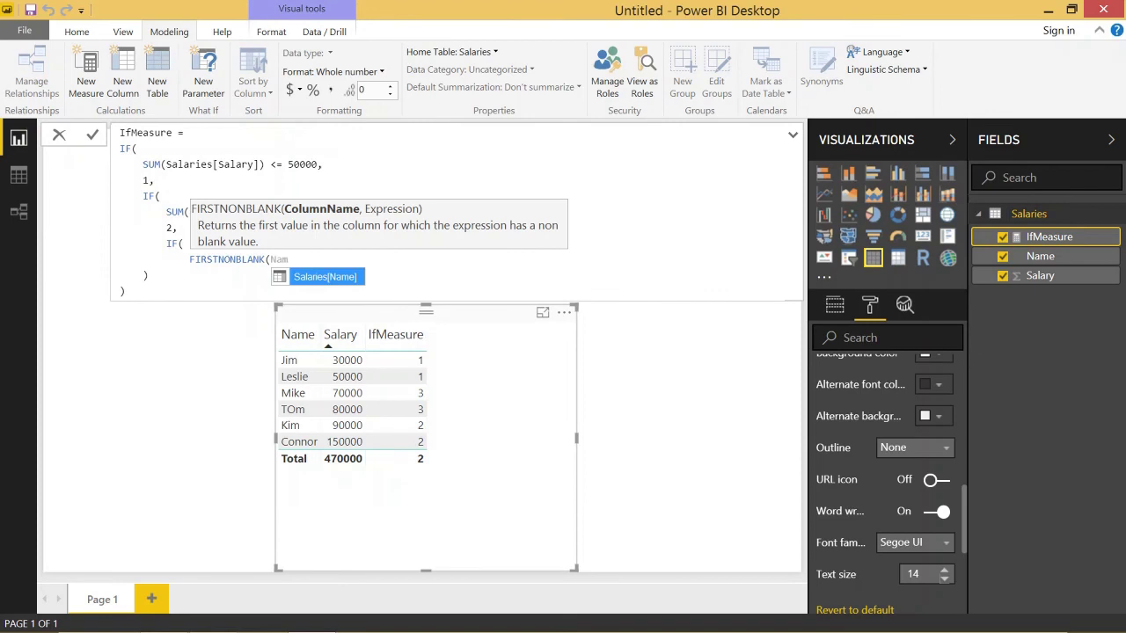
key("Tab")
Step: Complete the condition as FIRSTNONBLANK(Salaries[Name],1) equal to a specific employee name
type(",1)")
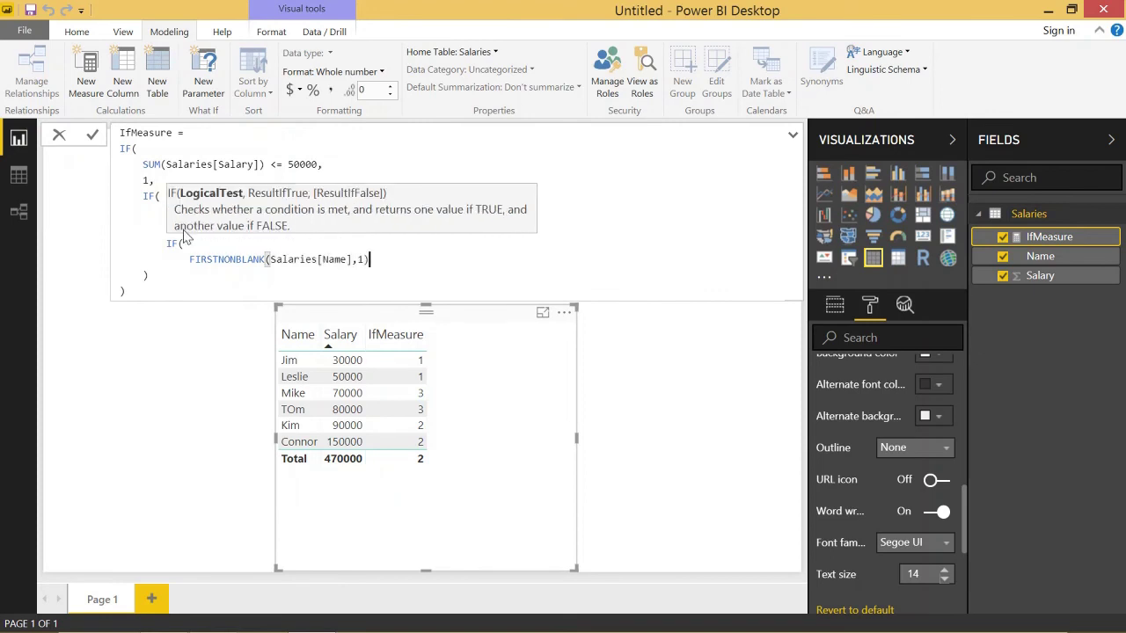
type(" = \"Mike\"<")
key("BackSpace")
type(",")
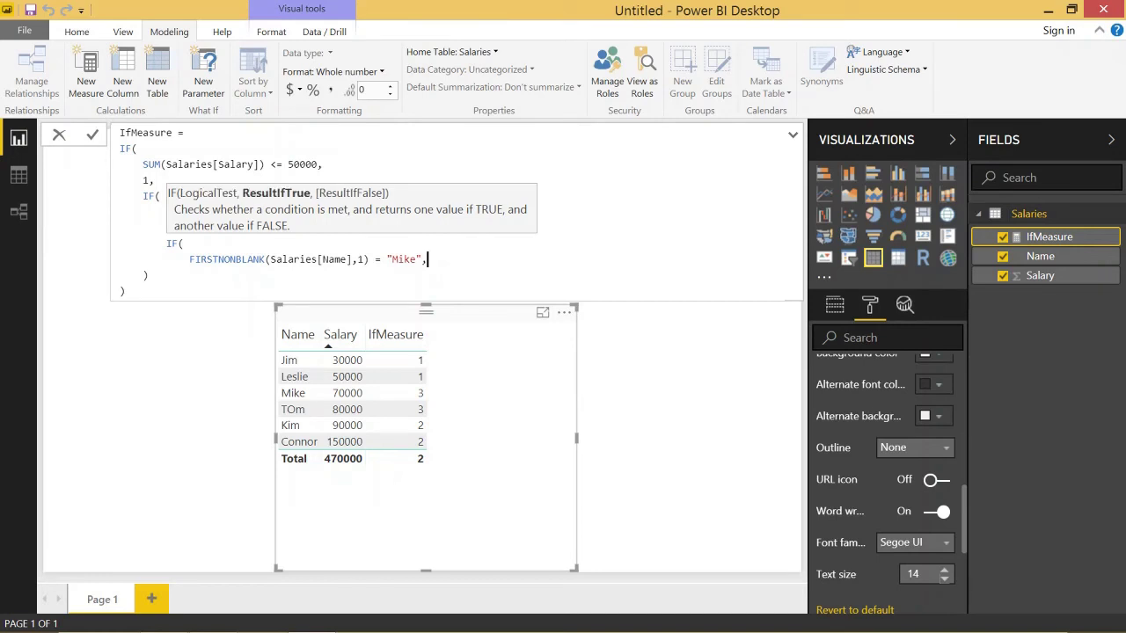
key("Return")
Step: Set the third IF's results to 12 for the matched name and 4 otherwise, and commit
left_click(429, 259)
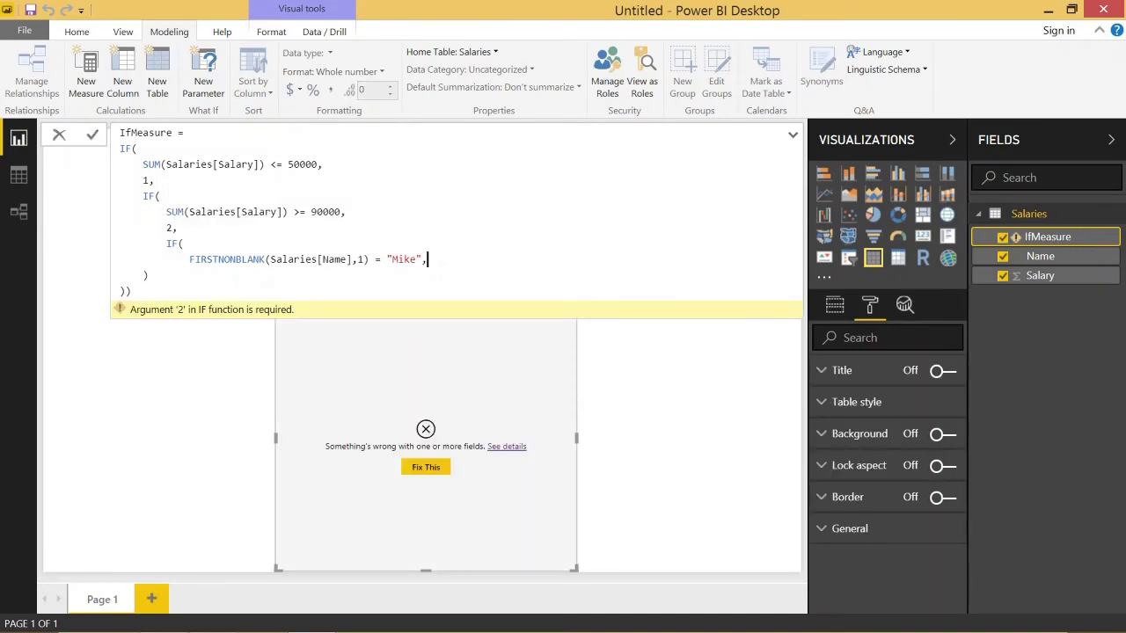
key("Return")
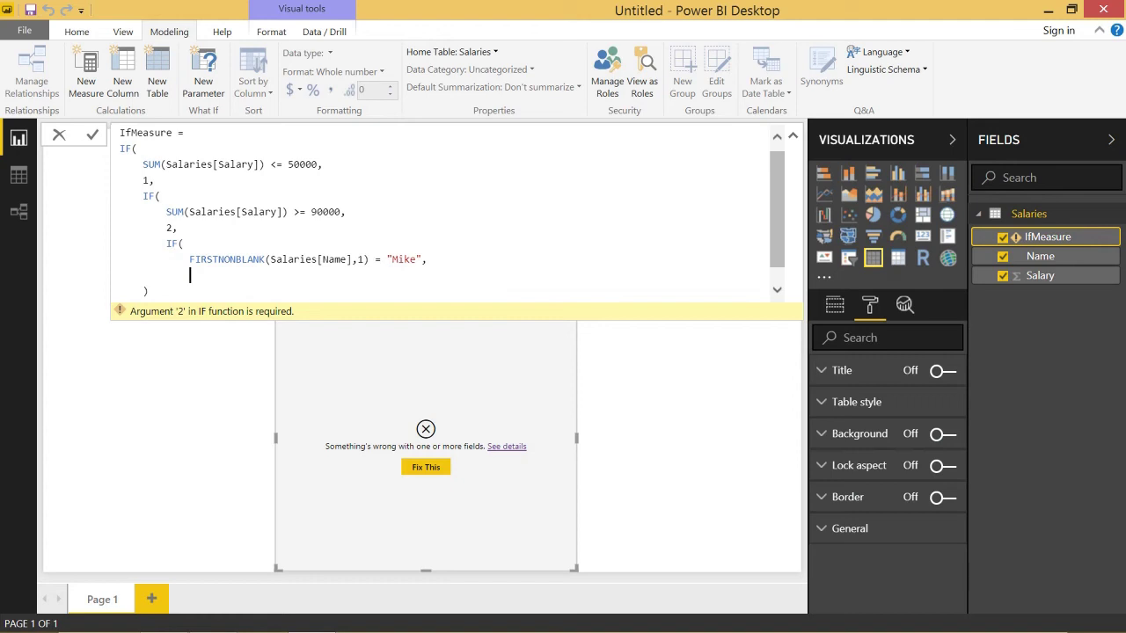
type("12,")
key("Return")
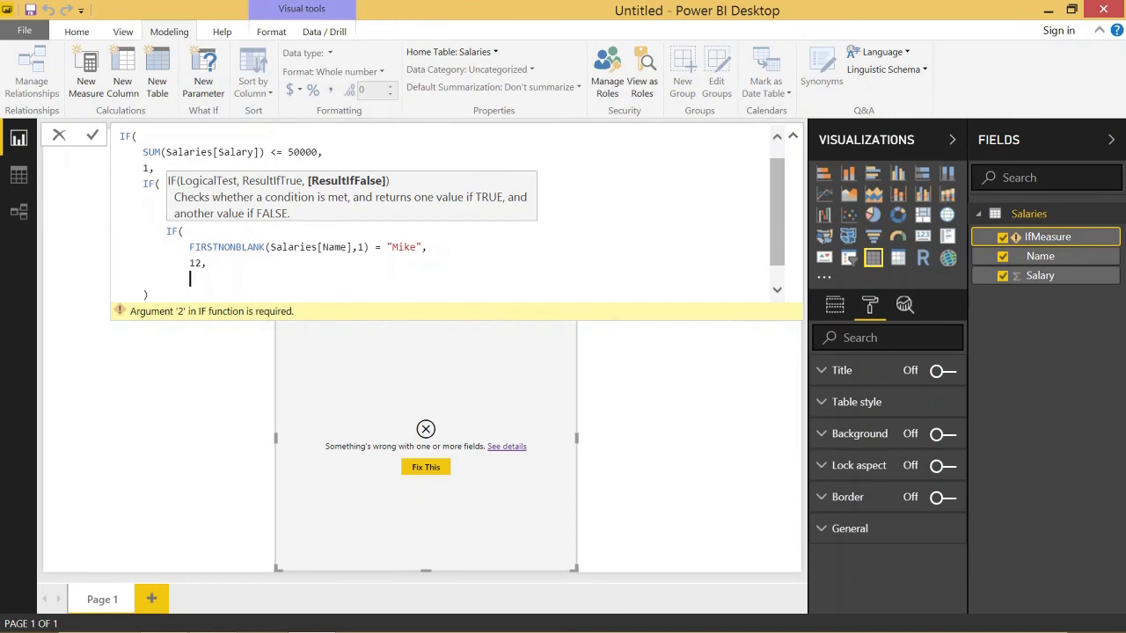
type("4")
key("Return")
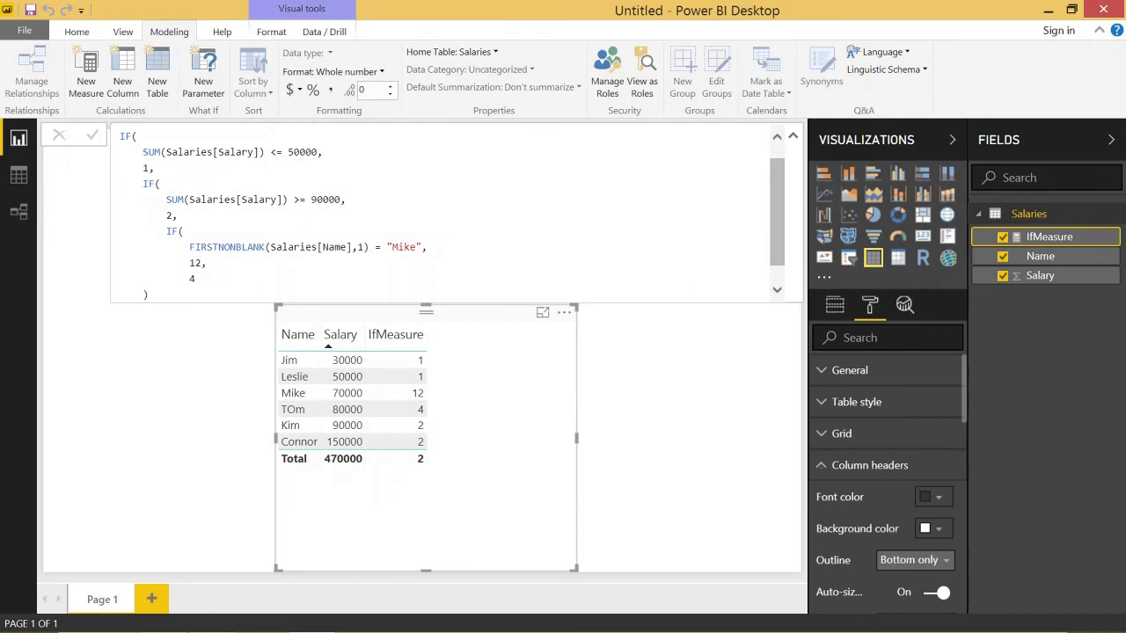
left_click_drag(121, 199, 155, 199)
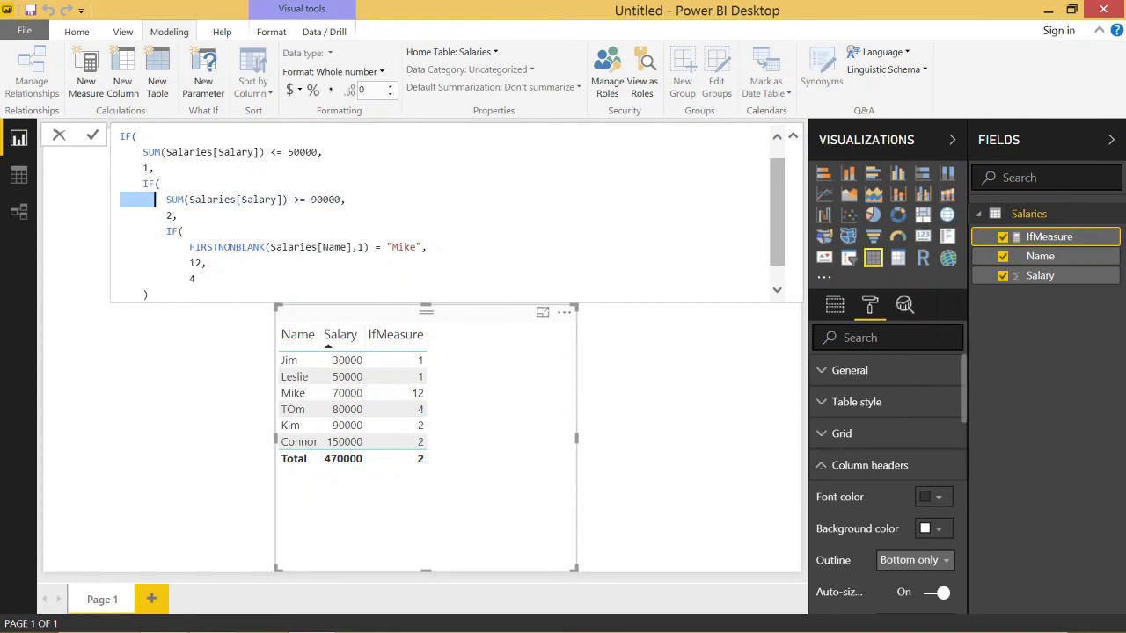
left_click(178, 199)
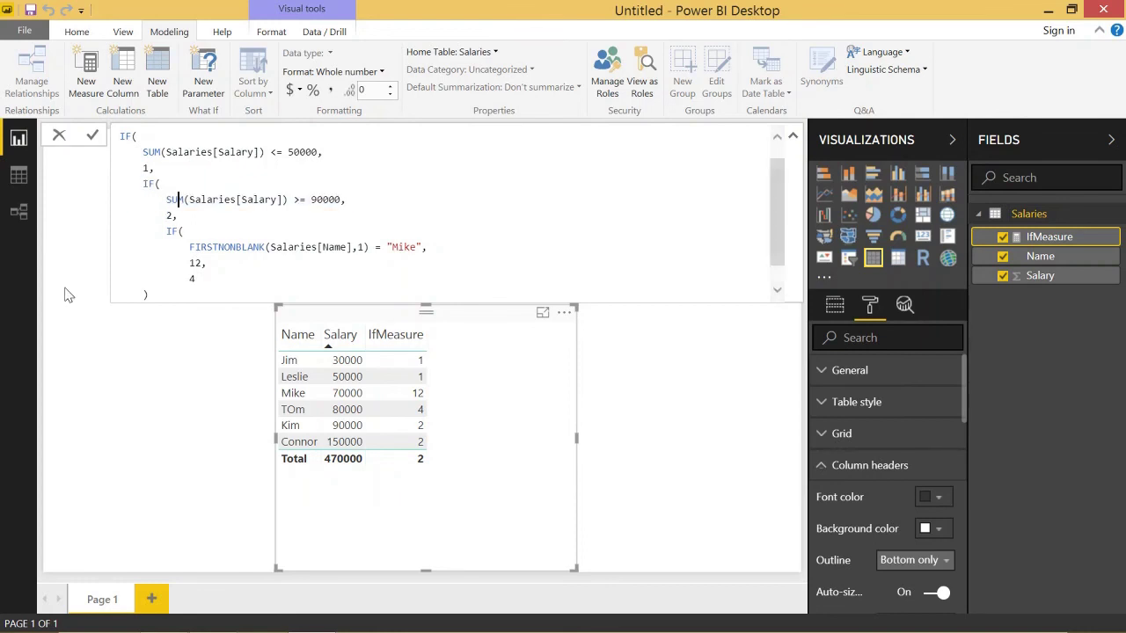